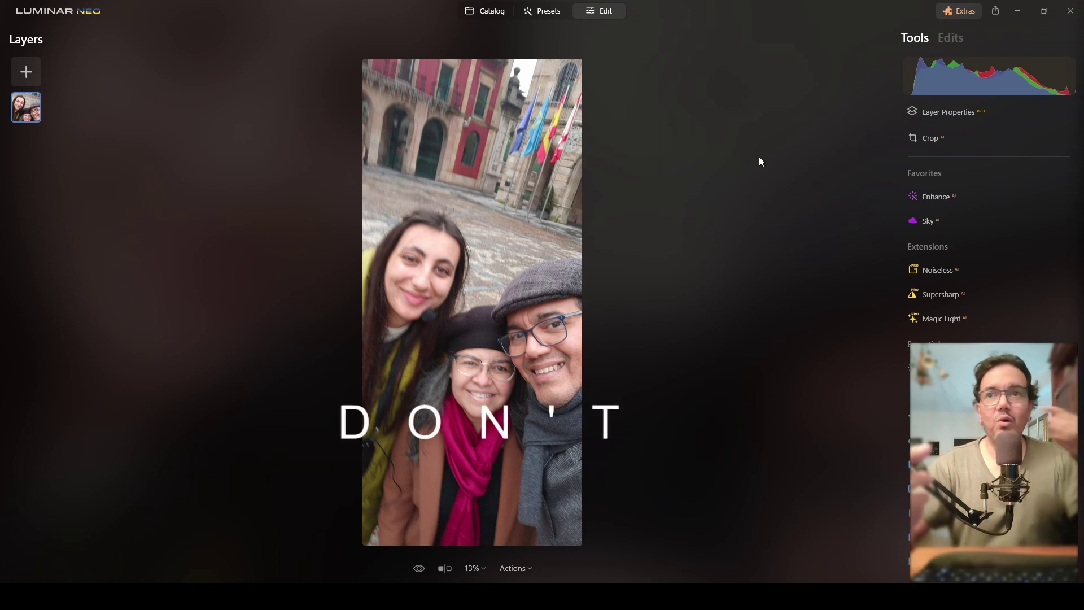
Crop the photo to an 8.5 : 11 ratio, framing the three people and cutting off most of the buildings above them
{"action": "left_click", "coordinate": [490, 11]}
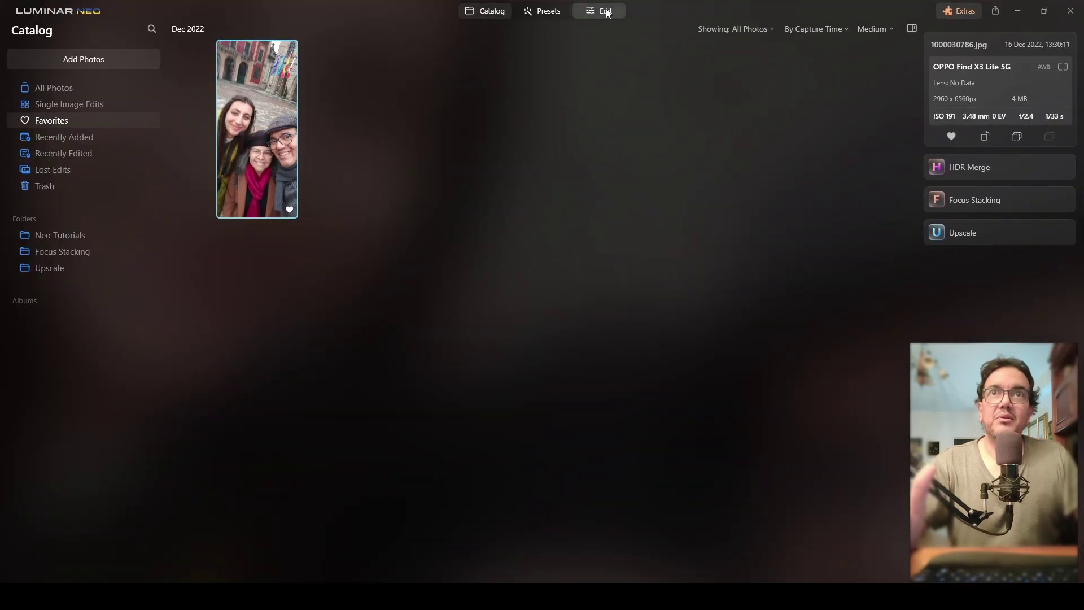
{"action": "left_click", "coordinate": [607, 13]}
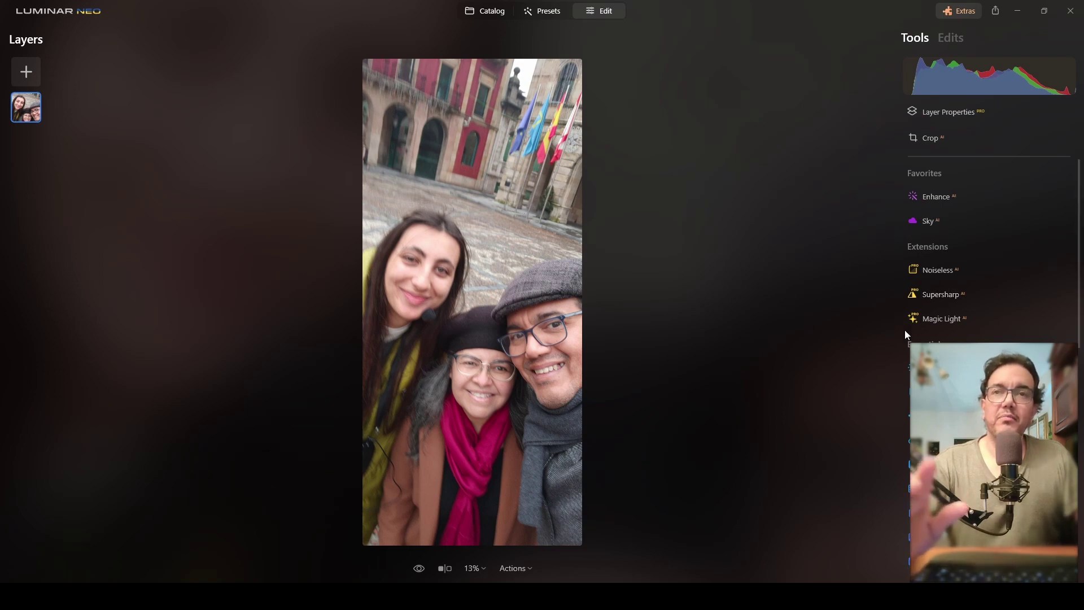
{"action": "left_click", "coordinate": [929, 137]}
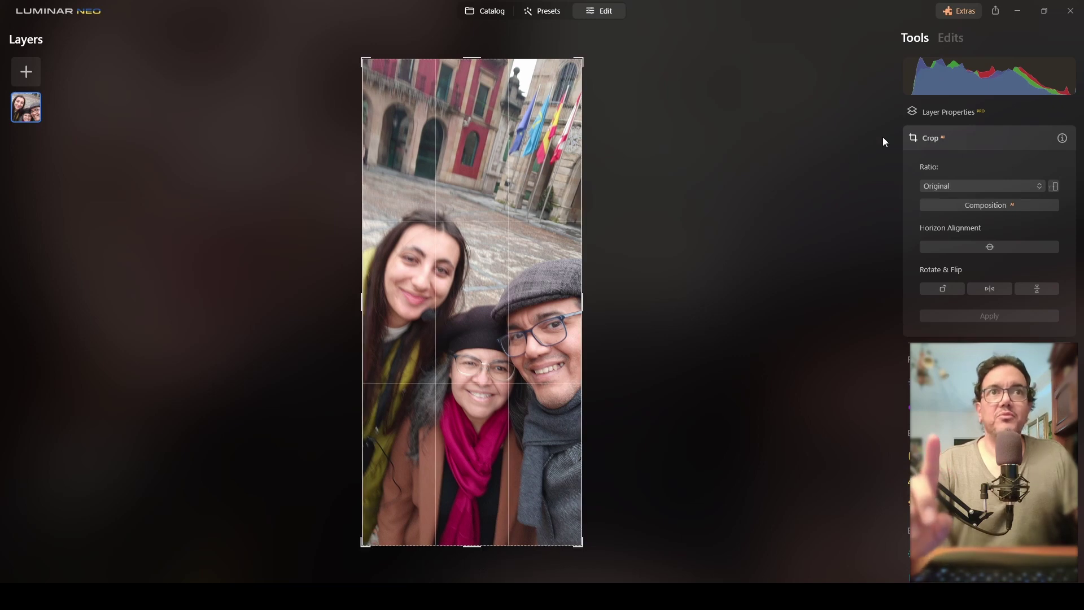
{"action": "left_click", "coordinate": [978, 184]}
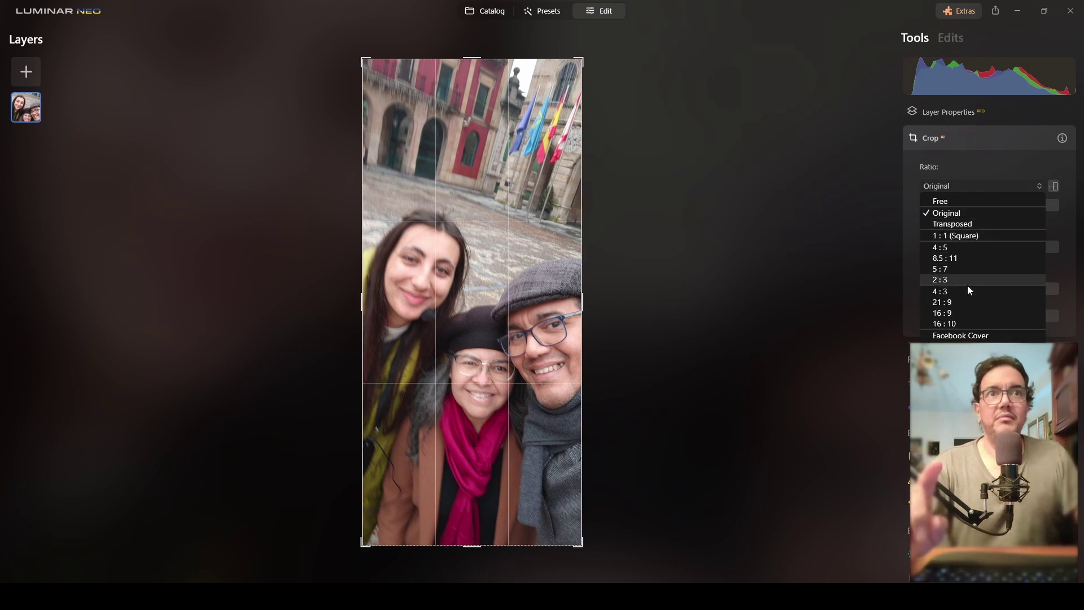
{"action": "left_click", "coordinate": [959, 258]}
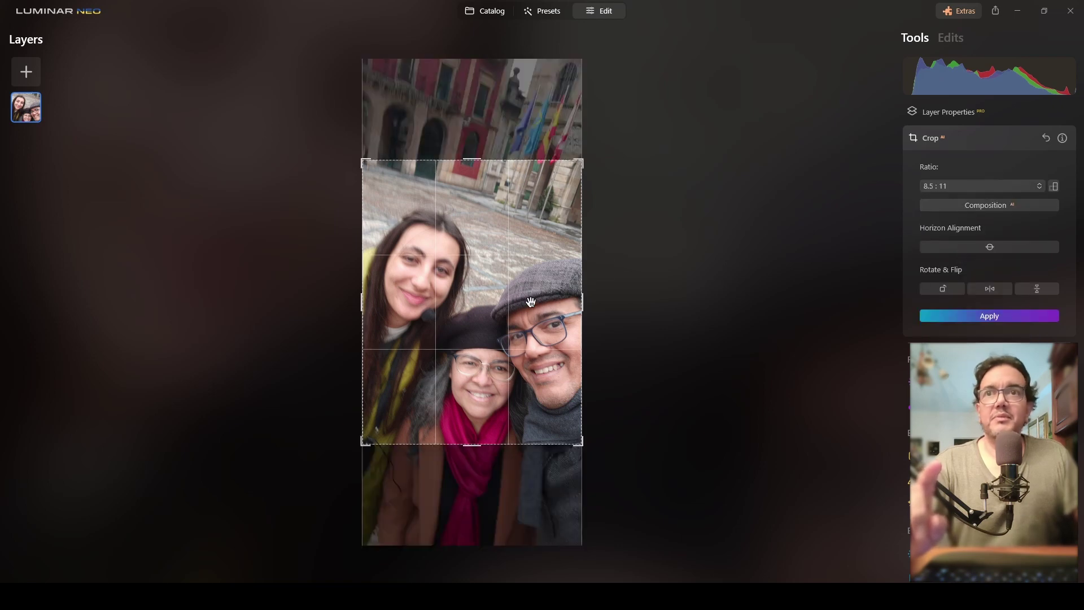
{"action": "left_click_drag", "start_coordinate": [531, 301], "coordinate": [519, 277]}
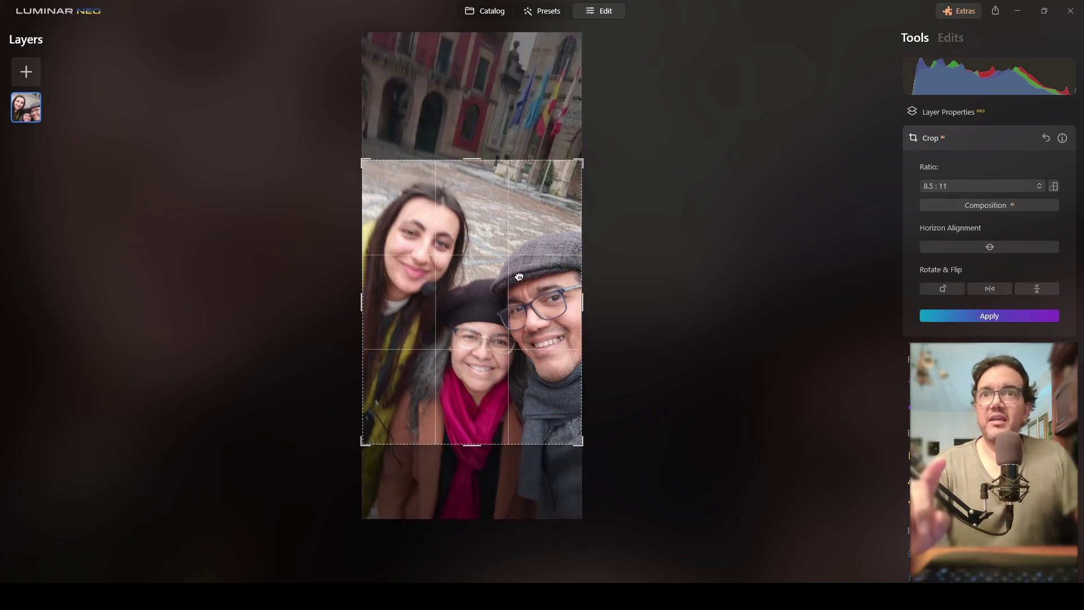
{"action": "left_click", "coordinate": [976, 317]}
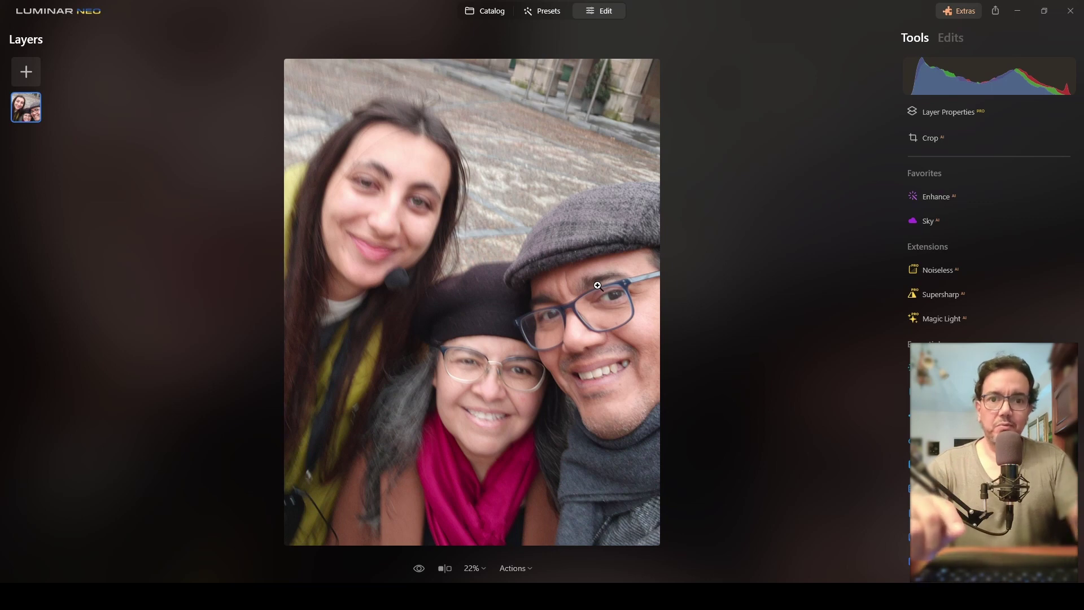
Open Supersharp AI and read its online manual page on Motion Blur correction, sharpening strength and Face Enhancer
{"action": "left_click", "coordinate": [942, 298]}
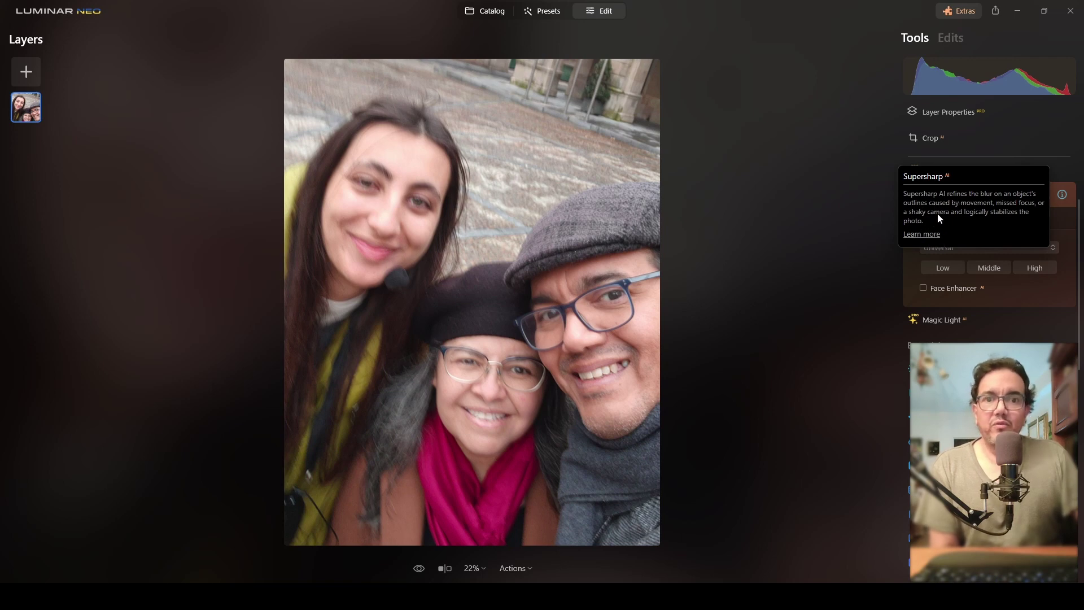
{"action": "left_click", "coordinate": [930, 236]}
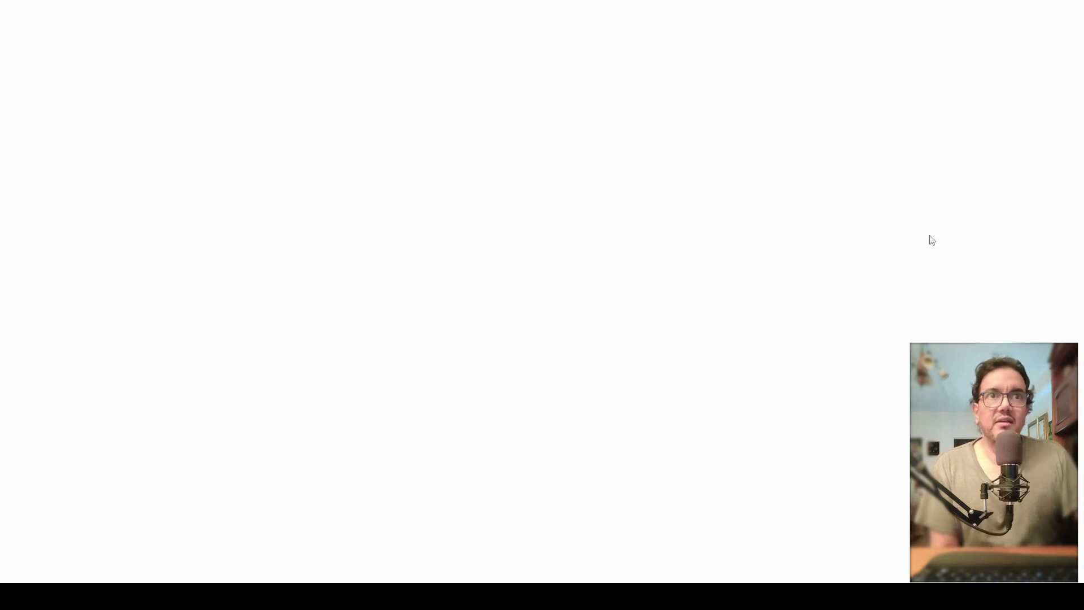
{"action": "scroll", "coordinate": [594, 220], "scroll_direction": "down", "scroll_amount": 1}
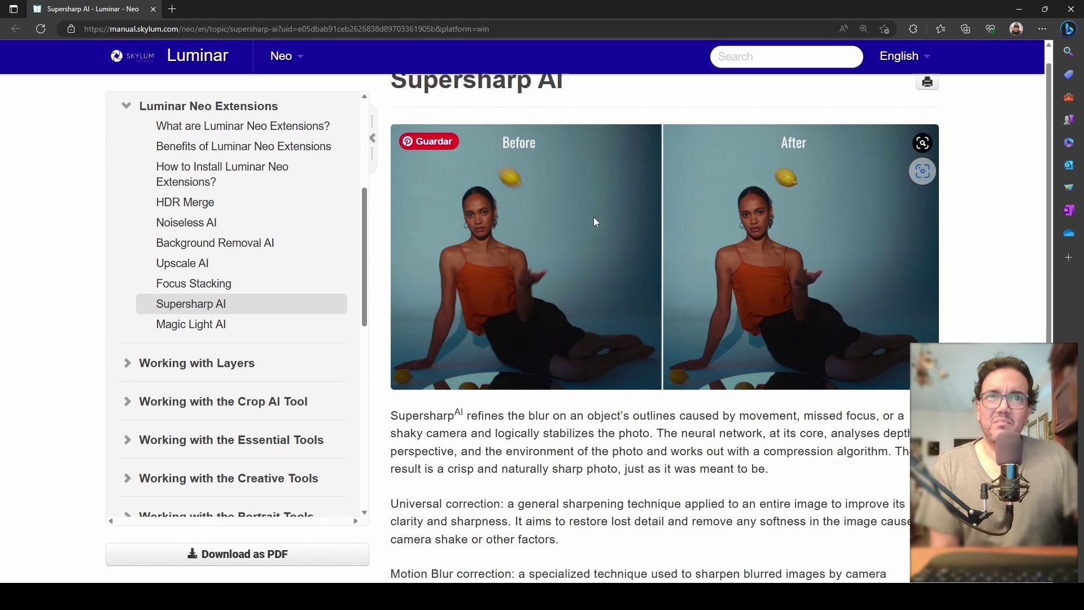
{"action": "scroll", "coordinate": [595, 220], "scroll_direction": "down", "scroll_amount": 3}
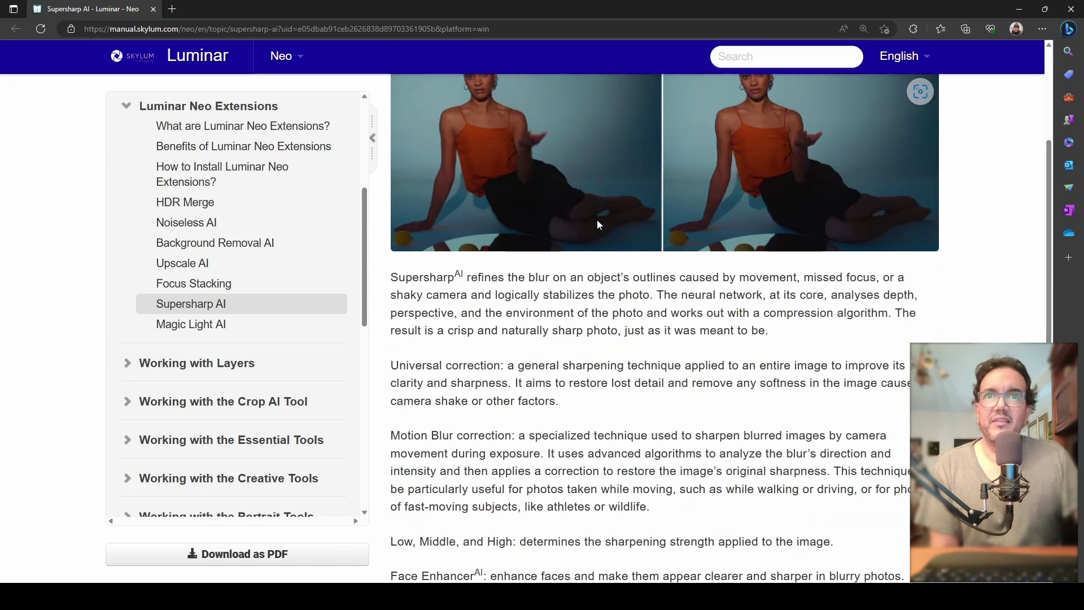
{"action": "scroll", "coordinate": [598, 220], "scroll_direction": "down", "scroll_amount": 2}
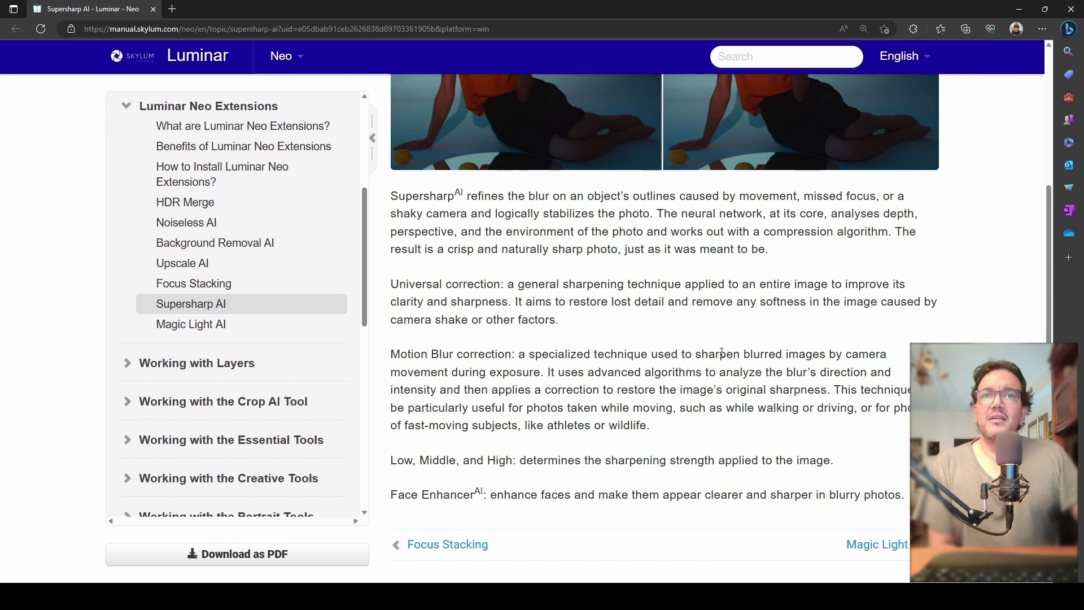
{"action": "left_click_drag", "start_coordinate": [522, 355], "coordinate": [541, 371]}
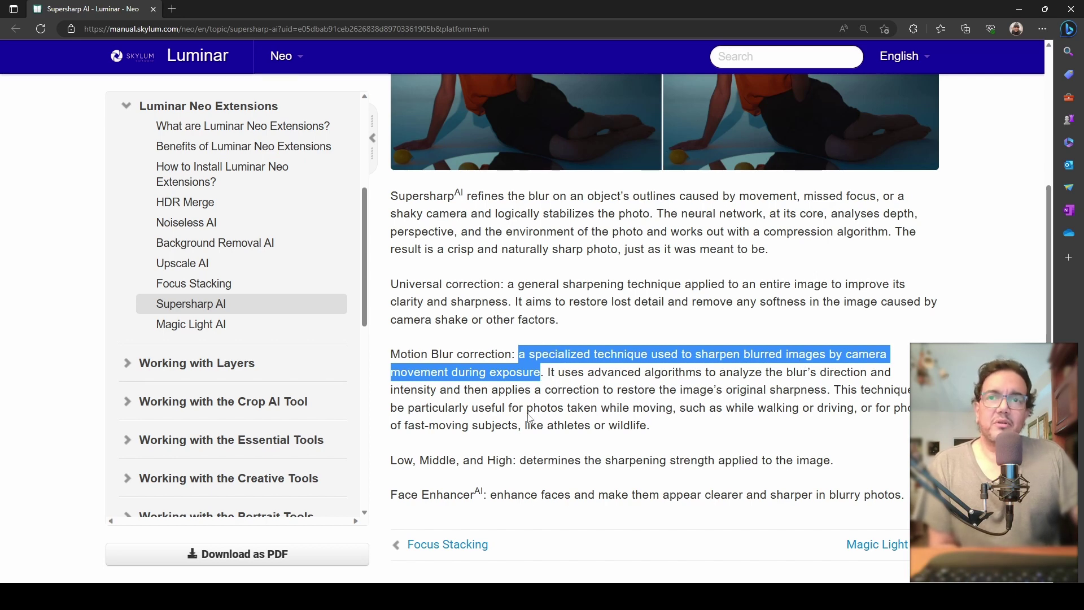
{"action": "left_click", "coordinate": [540, 463]}
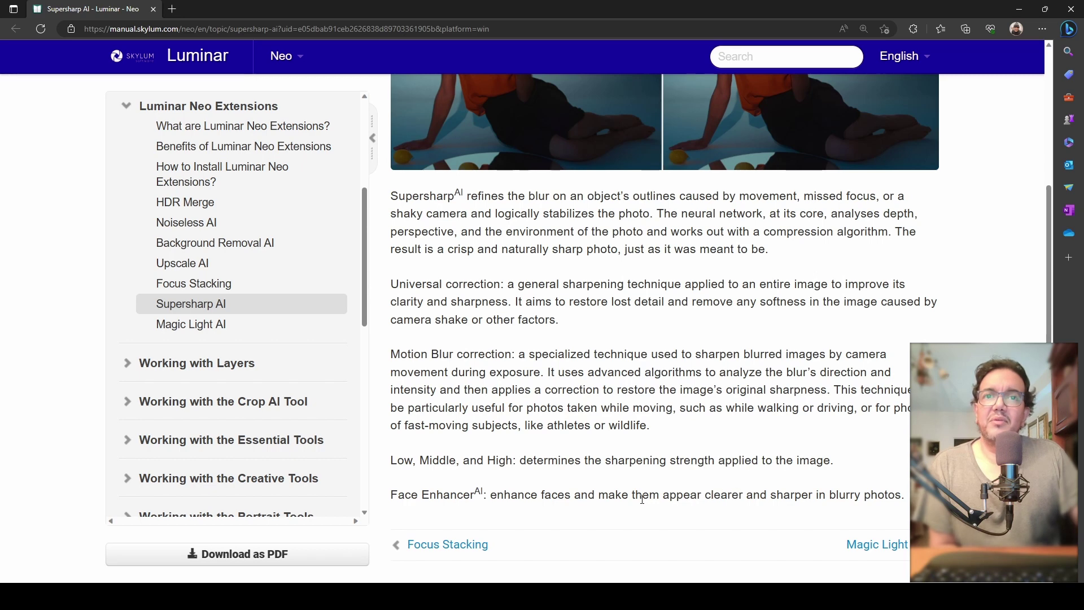
{"action": "left_click_drag", "start_coordinate": [544, 497], "coordinate": [897, 496]}
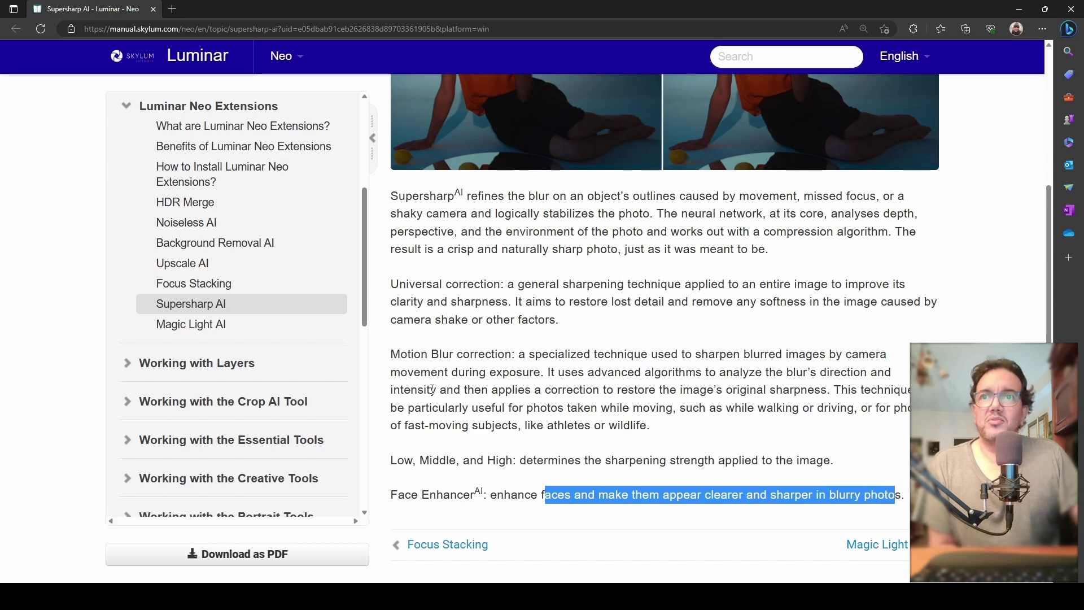
{"action": "left_click", "coordinate": [407, 353]}
{"action": "left_click_drag", "start_coordinate": [407, 353], "coordinate": [443, 354]}
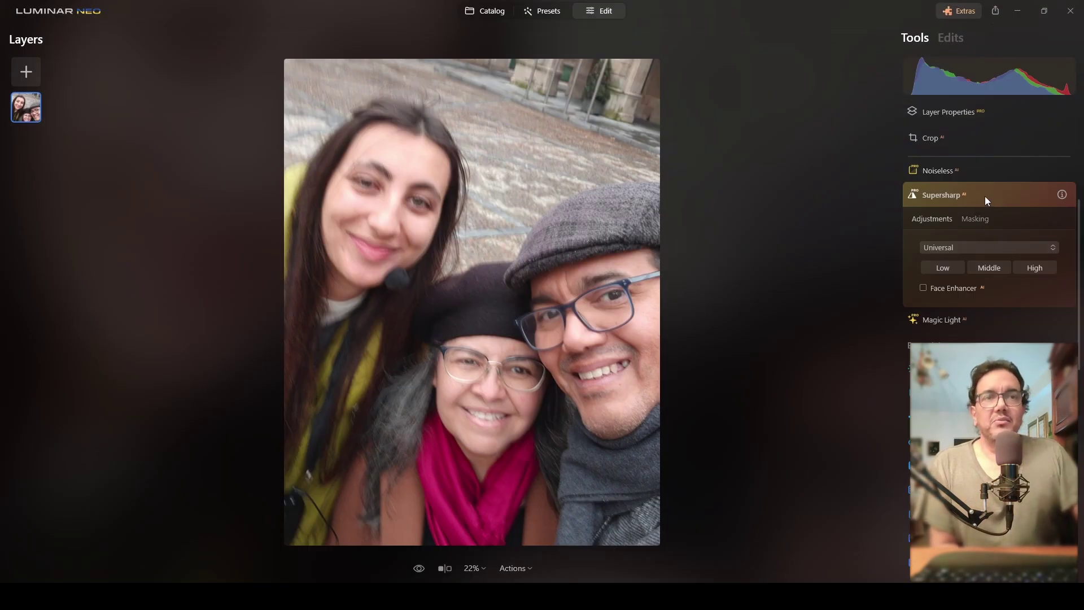
Apply Supersharp AI to the photo in Motion Blur mode at High strength with Face Enhancer enabled
{"action": "left_click", "coordinate": [958, 249]}
{"action": "left_click", "coordinate": [972, 286]}
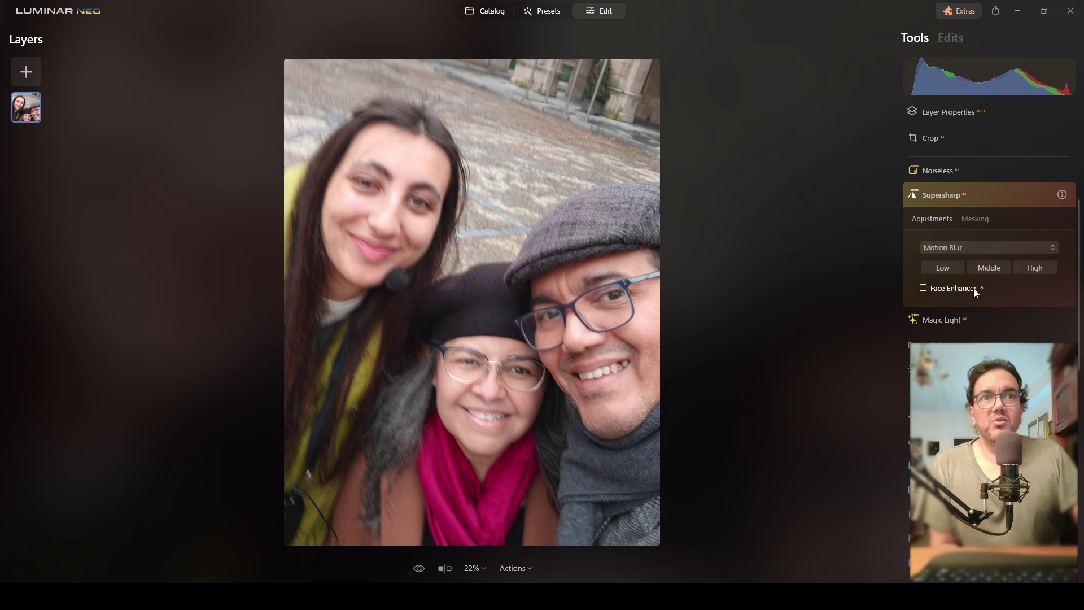
{"action": "left_click", "coordinate": [923, 287]}
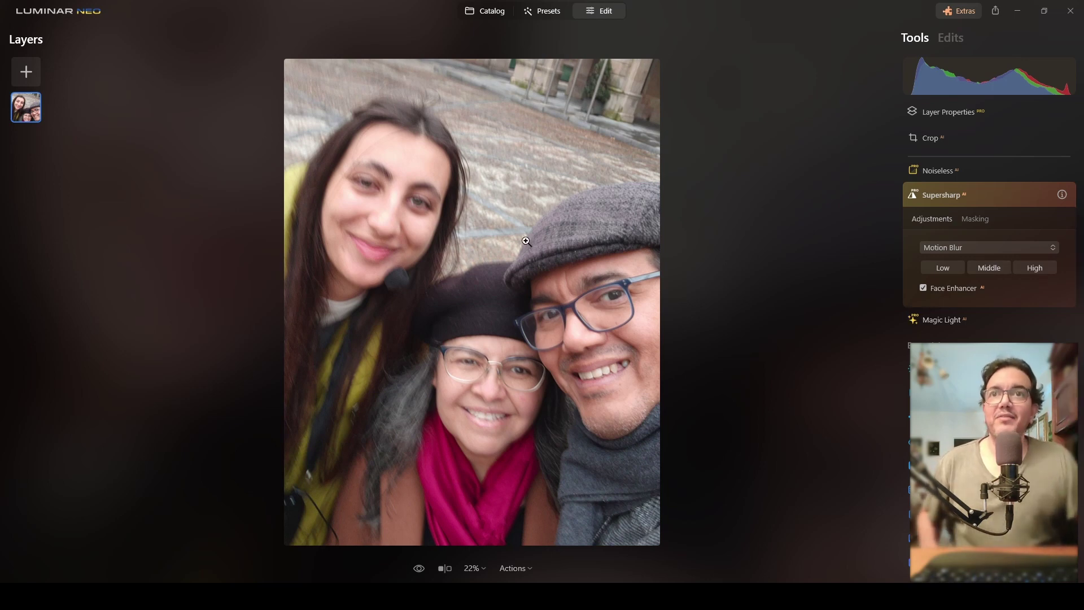
{"action": "left_click", "coordinate": [1033, 269]}
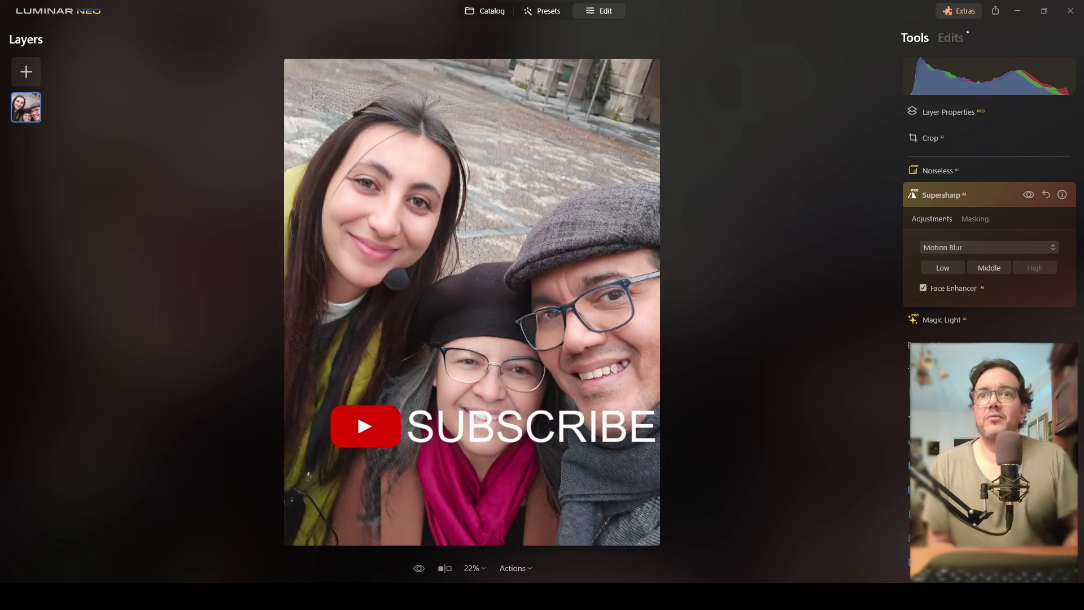
Compare the three faces before and after Supersharp at close zoom
{"action": "left_click", "coordinate": [394, 186]}
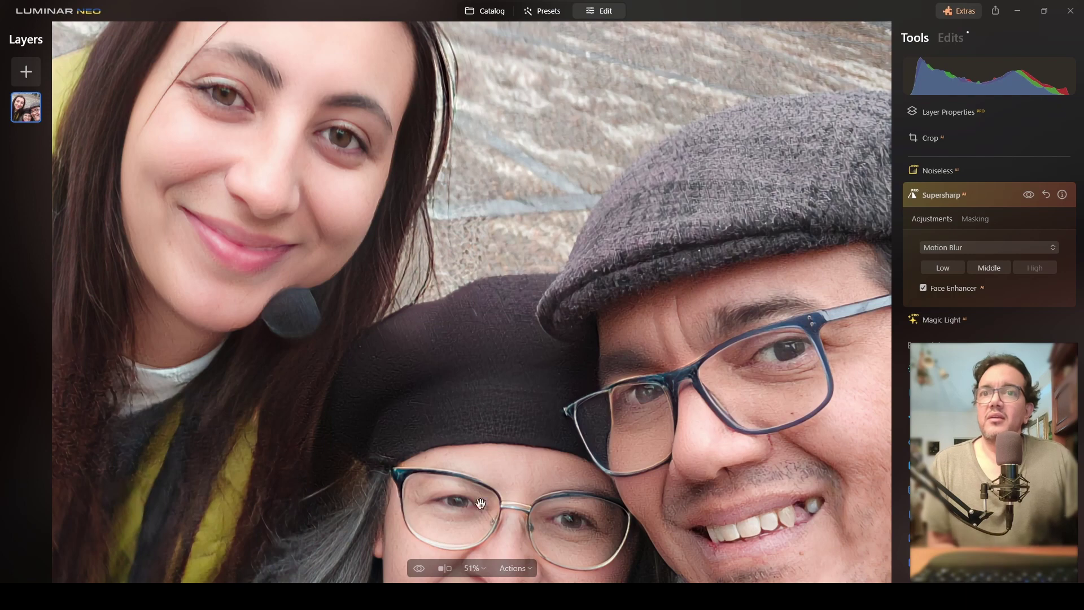
{"action": "left_click", "coordinate": [419, 570]}
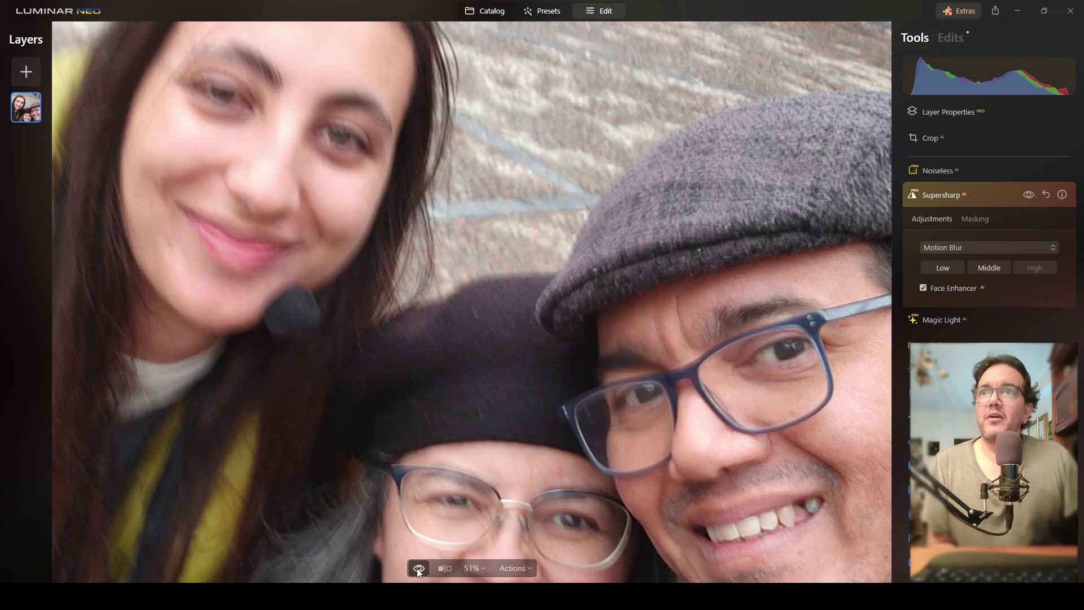
{"action": "left_click", "coordinate": [419, 570]}
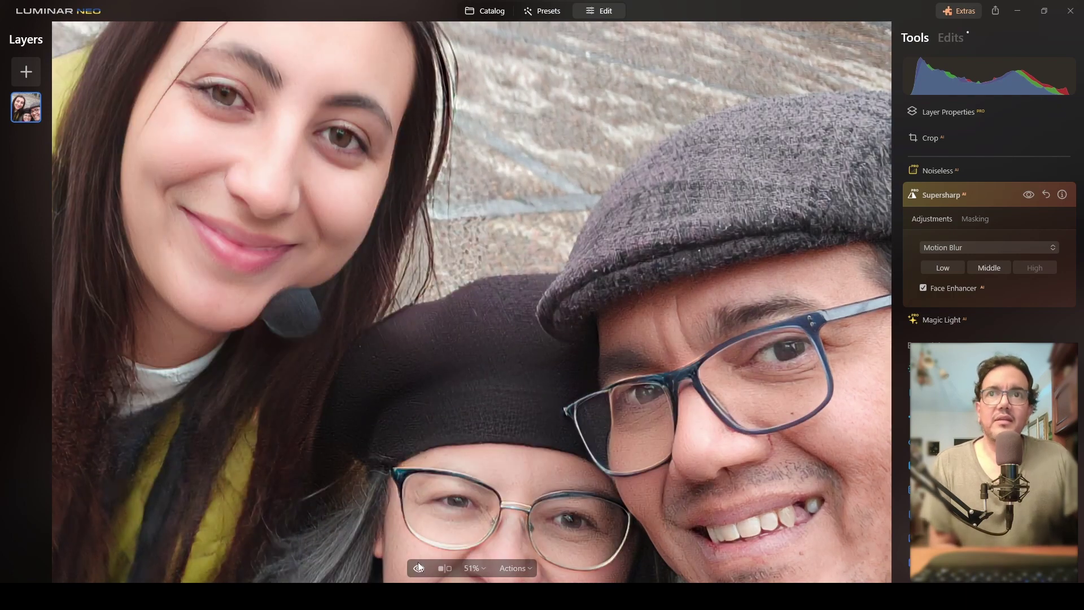
{"action": "left_click", "coordinate": [398, 252]}
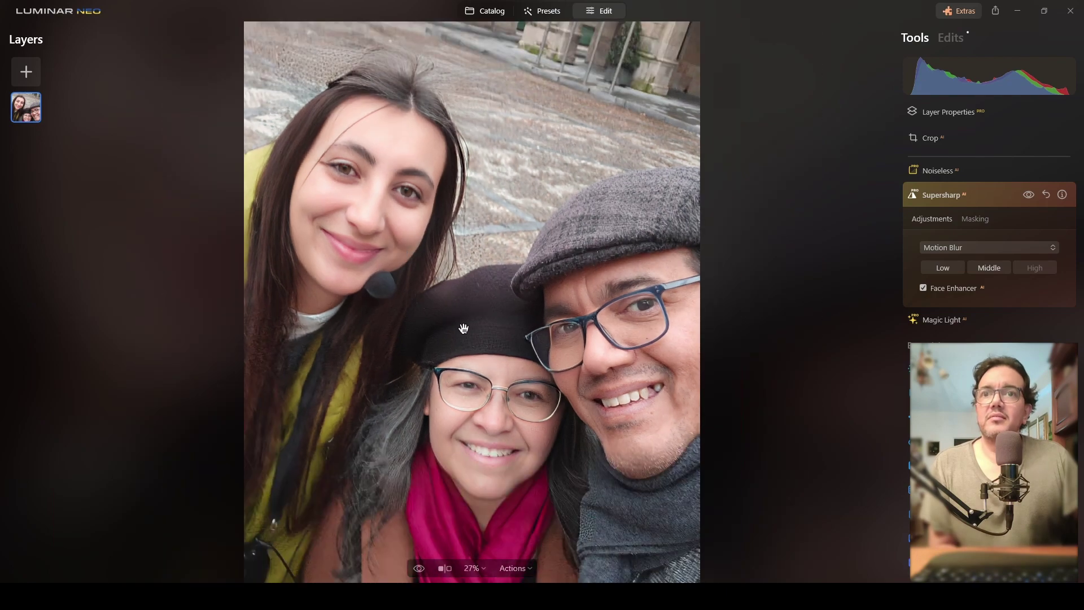
{"action": "left_click_drag", "start_coordinate": [495, 356], "coordinate": [509, 329]}
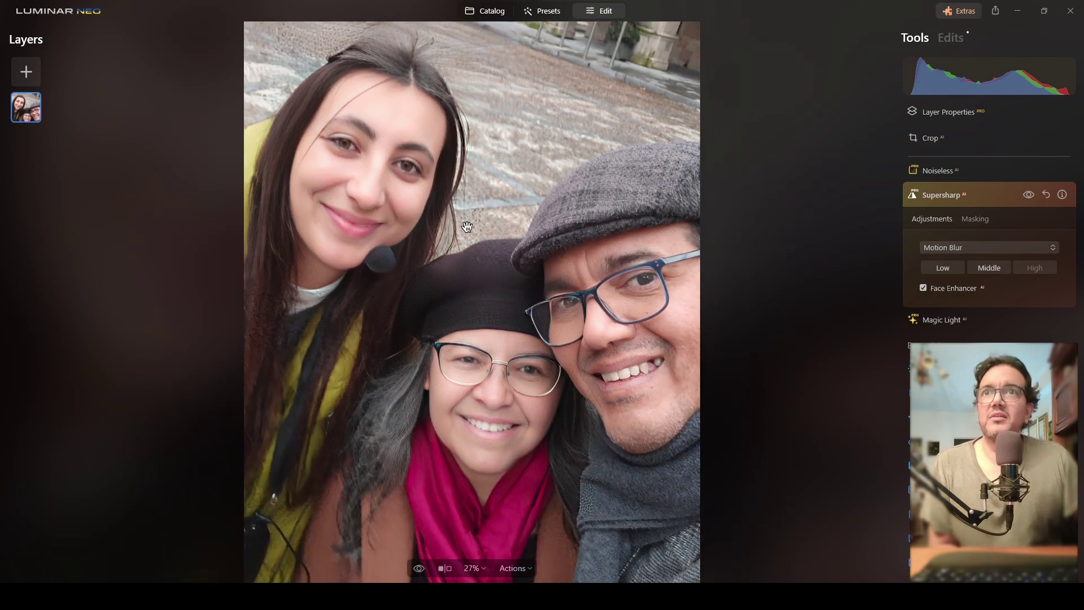
{"action": "scroll", "coordinate": [378, 172], "scroll_direction": "up", "scroll_amount": 3}
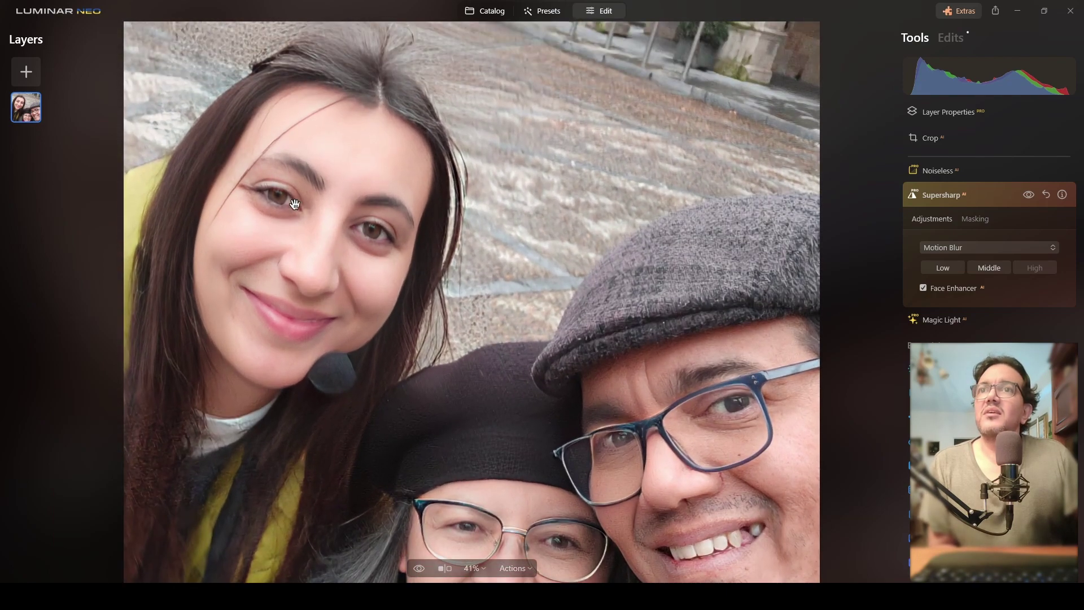
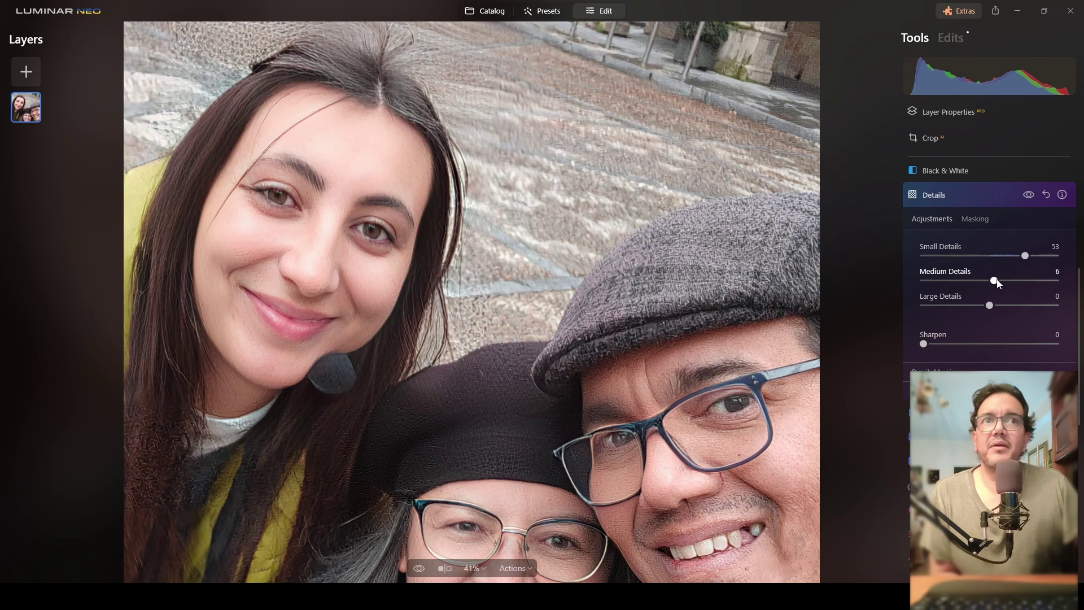
Set Medium Details to 11 and Sharpen to 12 in the Details adjustments
{"action": "left_click_drag", "start_coordinate": [998, 284], "coordinate": [1003, 284]}
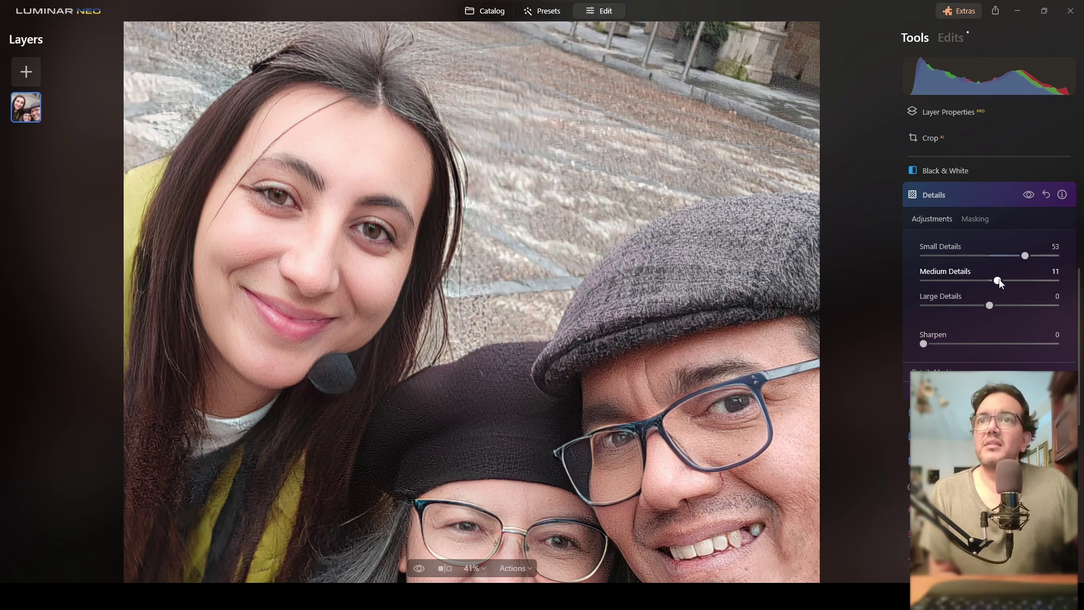
{"action": "left_click_drag", "start_coordinate": [931, 345], "coordinate": [940, 344]}
Examine the effect of the Details adjustments on the faces, hair and clothing, both close up and on the whole photo
{"action": "scroll", "coordinate": [610, 388], "scroll_direction": "down", "scroll_amount": 1}
{"action": "left_click_drag", "start_coordinate": [610, 388], "coordinate": [569, 285]}
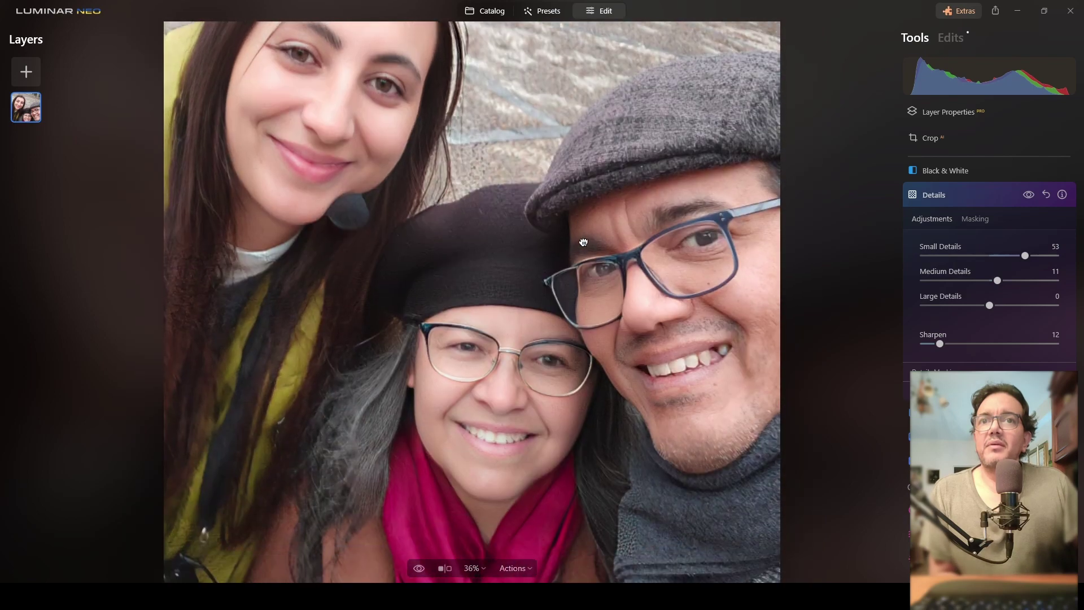
{"action": "scroll", "coordinate": [570, 285], "scroll_direction": "down", "scroll_amount": 1}
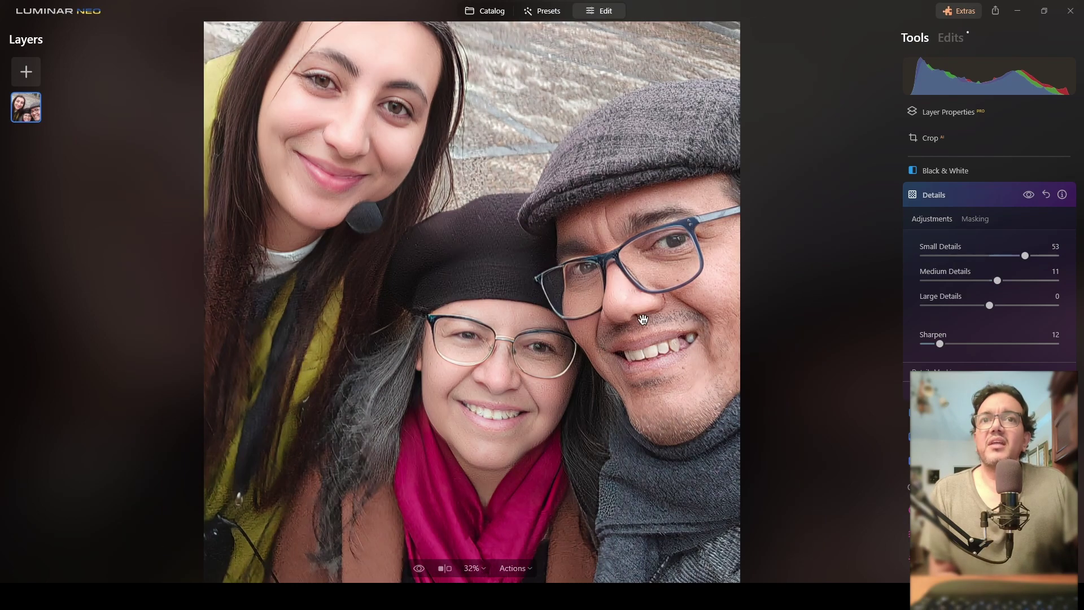
{"action": "scroll", "coordinate": [610, 303], "scroll_direction": "up", "scroll_amount": 2}
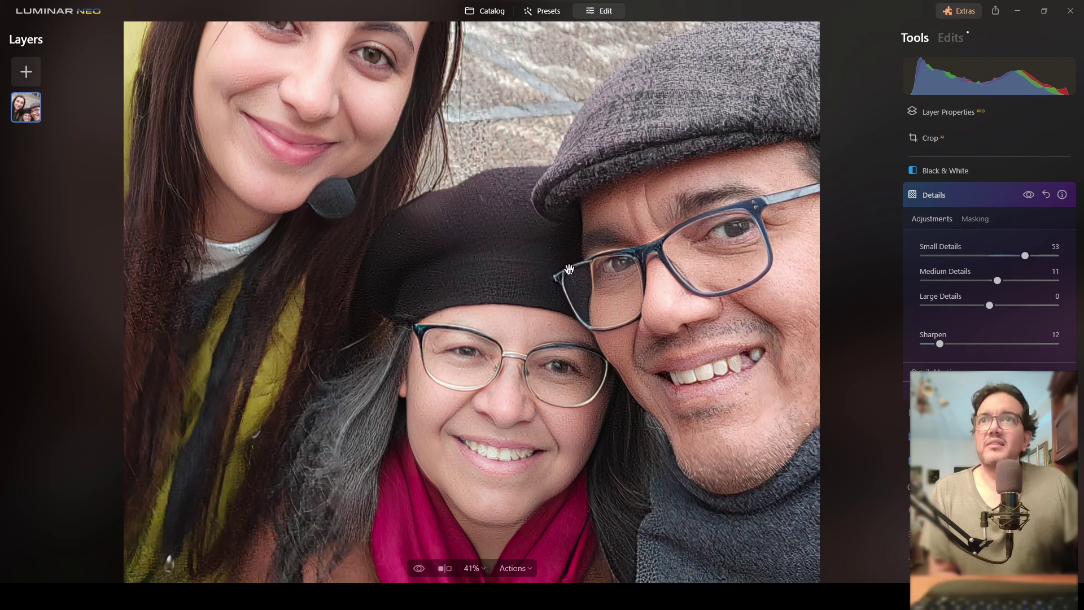
{"action": "scroll", "coordinate": [562, 269], "scroll_direction": "down", "scroll_amount": 2}
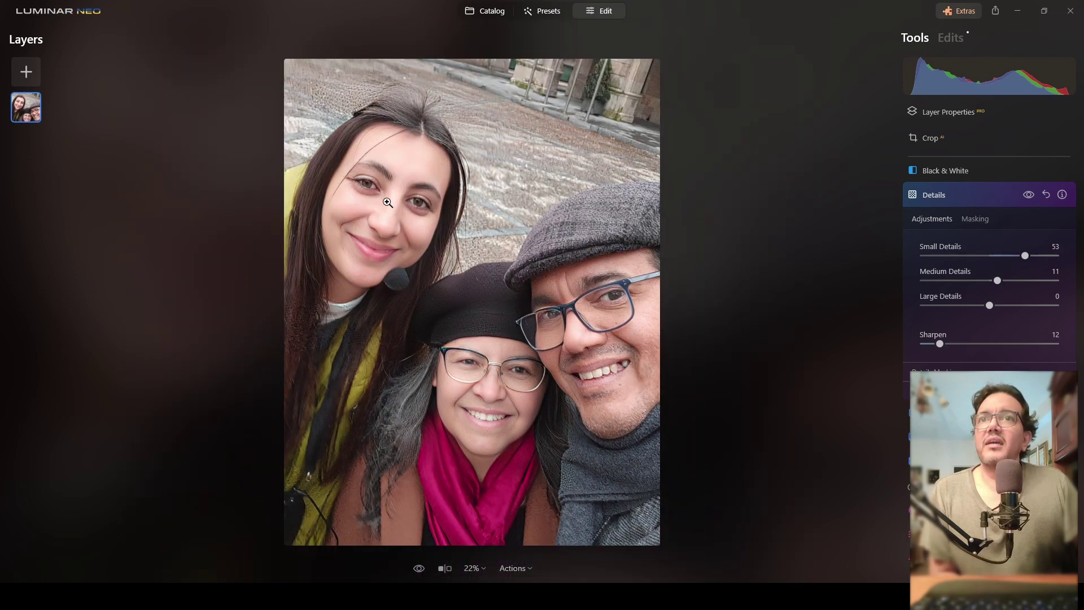
{"action": "scroll", "coordinate": [388, 202], "scroll_direction": "up", "scroll_amount": 2}
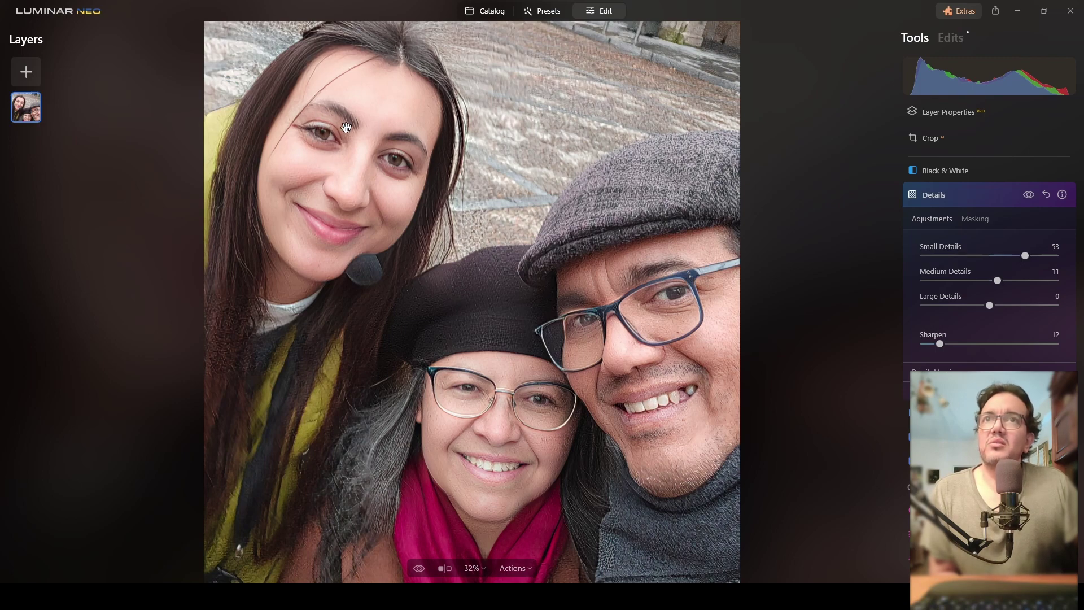
{"action": "left_click_drag", "start_coordinate": [346, 127], "coordinate": [346, 192]}
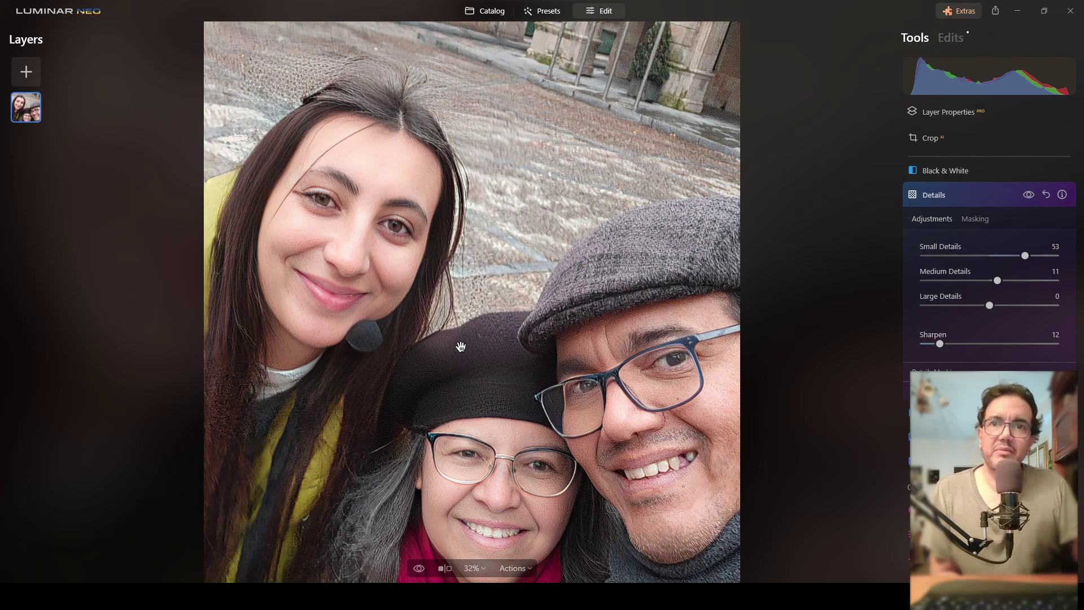
{"action": "scroll", "coordinate": [461, 346], "scroll_direction": "down", "scroll_amount": 3}
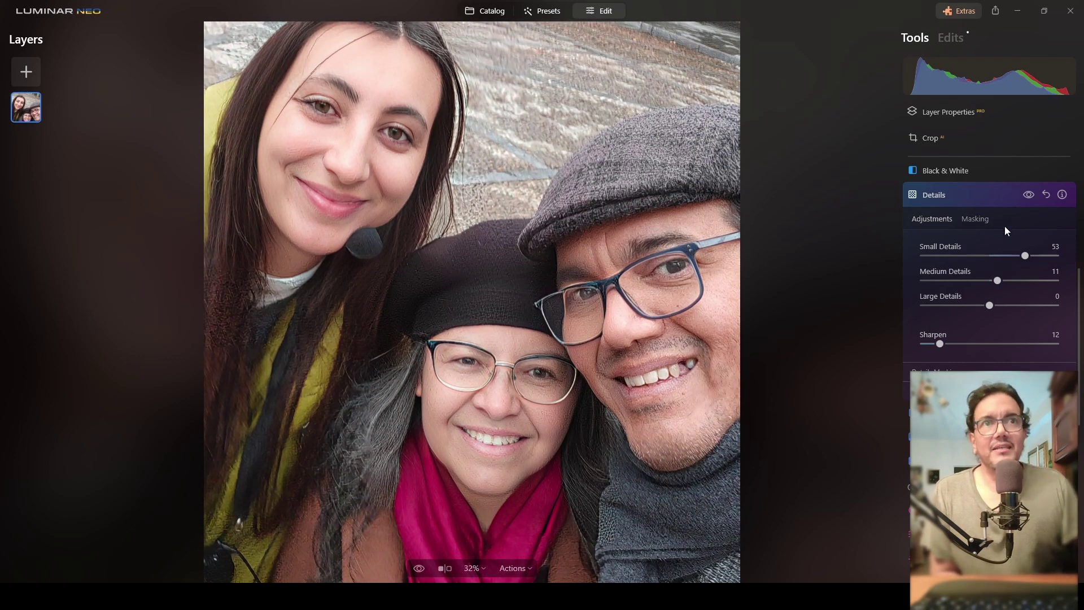
Erase the Details effect from the man's face and the face of the woman in the beret with a size 121, strength 50 mask brush
{"action": "left_click", "coordinate": [967, 217]}
{"action": "left_click", "coordinate": [936, 244]}
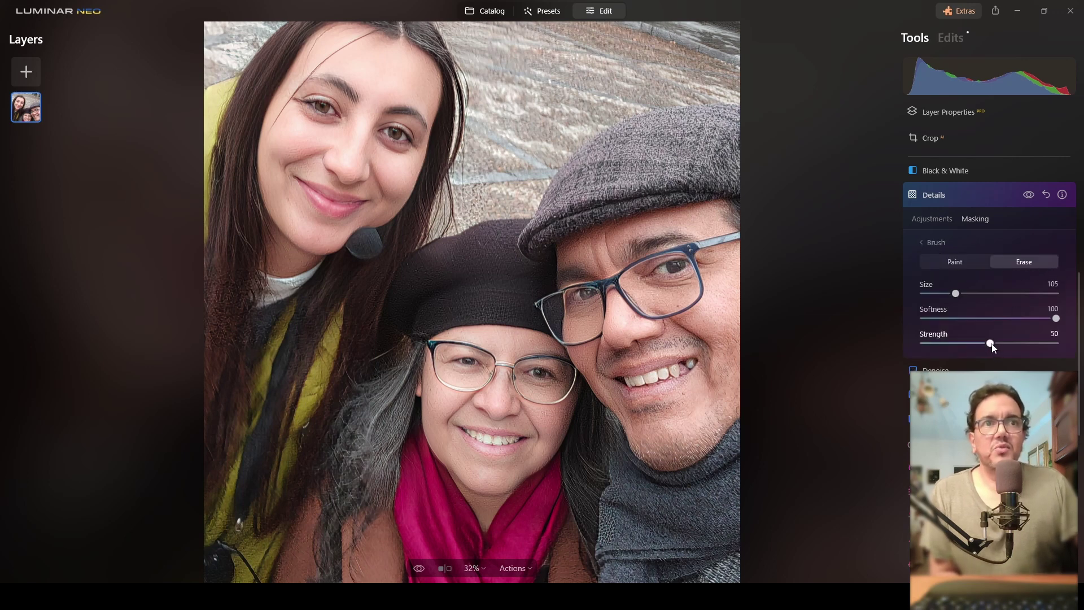
{"action": "left_click_drag", "start_coordinate": [956, 294], "coordinate": [961, 293]}
{"action": "mouse_move", "coordinate": [627, 353]}
{"action": "left_mouse_down"}
{"action": "mouse_move", "coordinate": [687, 433]}
{"action": "mouse_move", "coordinate": [625, 300]}
{"action": "mouse_move", "coordinate": [695, 363]}
{"action": "mouse_move", "coordinate": [704, 317]}
{"action": "mouse_move", "coordinate": [616, 275]}
{"action": "mouse_move", "coordinate": [697, 429]}
{"action": "mouse_move", "coordinate": [616, 367]}
{"action": "left_mouse_up"}
{"action": "mouse_move", "coordinate": [542, 363]}
{"action": "left_mouse_down"}
{"action": "mouse_move", "coordinate": [483, 374]}
{"action": "mouse_move", "coordinate": [508, 362]}
{"action": "mouse_move", "coordinate": [534, 367]}
{"action": "left_mouse_up"}
{"action": "mouse_move", "coordinate": [666, 294]}
{"action": "left_mouse_down"}
{"action": "mouse_move", "coordinate": [650, 271]}
{"action": "mouse_move", "coordinate": [699, 445]}
{"action": "mouse_move", "coordinate": [637, 431]}
{"action": "left_mouse_up"}
{"action": "mouse_move", "coordinate": [542, 446]}
{"action": "left_mouse_down"}
{"action": "mouse_move", "coordinate": [509, 448]}
{"action": "mouse_move", "coordinate": [496, 363]}
{"action": "mouse_move", "coordinate": [491, 395]}
{"action": "left_mouse_up"}
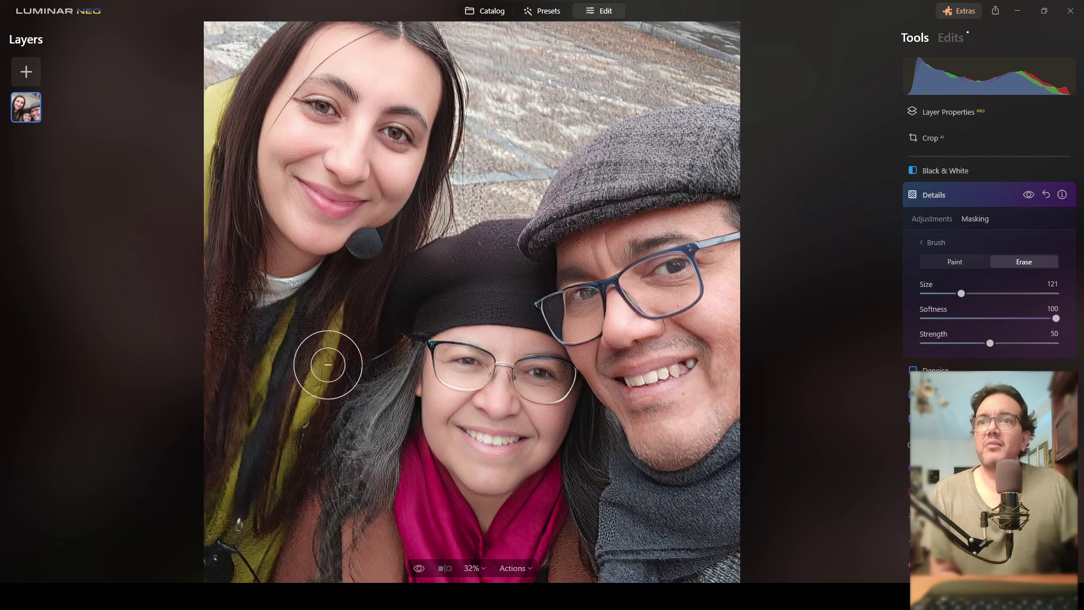
Erase the Details effect from the stone pavement beside the long-haired woman's head, check the result up close and close the Details tool
{"action": "key", "text": "ctrl+0"}
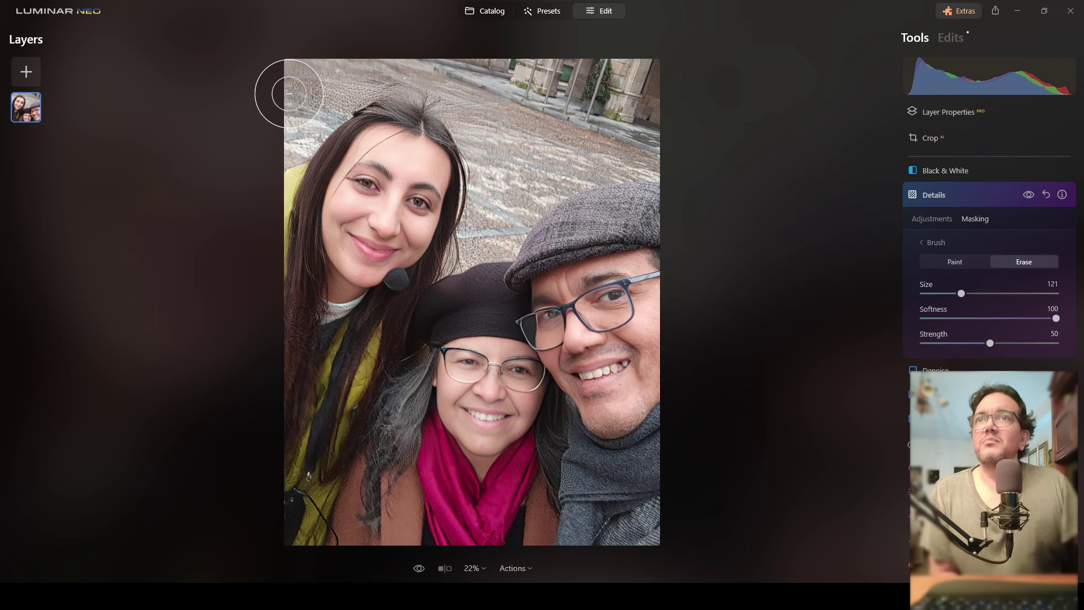
{"action": "mouse_move", "coordinate": [289, 93]}
{"action": "left_mouse_down"}
{"action": "mouse_move", "coordinate": [412, 38]}
{"action": "mouse_move", "coordinate": [527, 79]}
{"action": "mouse_move", "coordinate": [552, 134]}
{"action": "mouse_move", "coordinate": [501, 92]}
{"action": "mouse_move", "coordinate": [482, 106]}
{"action": "mouse_move", "coordinate": [515, 201]}
{"action": "mouse_move", "coordinate": [666, 92]}
{"action": "mouse_move", "coordinate": [271, 114]}
{"action": "mouse_move", "coordinate": [240, 94]}
{"action": "left_mouse_up"}
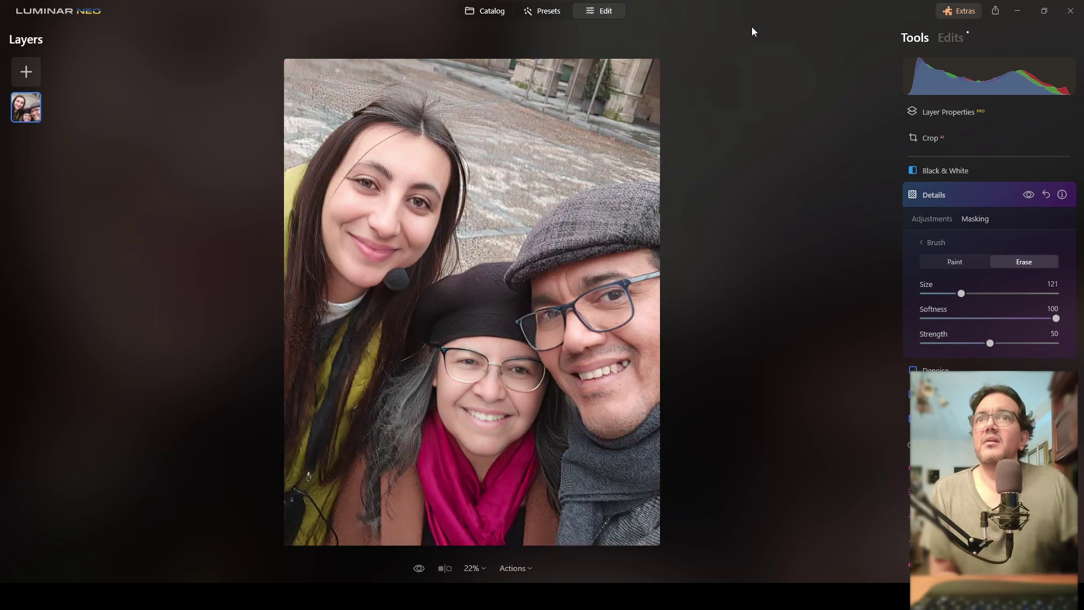
{"action": "left_click_drag", "start_coordinate": [305, 113], "coordinate": [290, 123]}
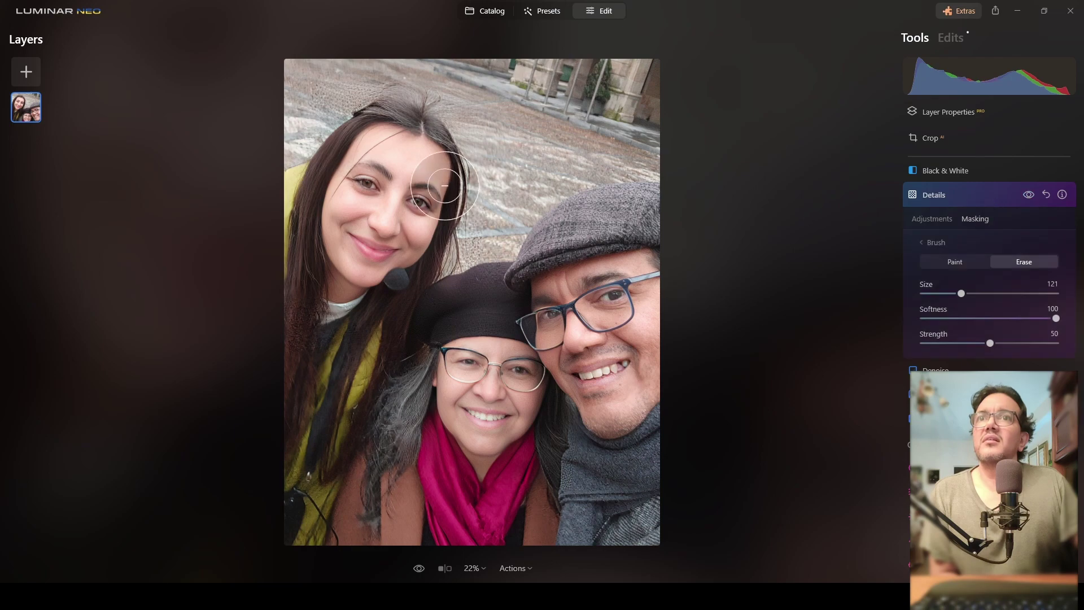
{"action": "scroll", "coordinate": [431, 182], "scroll_direction": "up", "scroll_amount": 3}
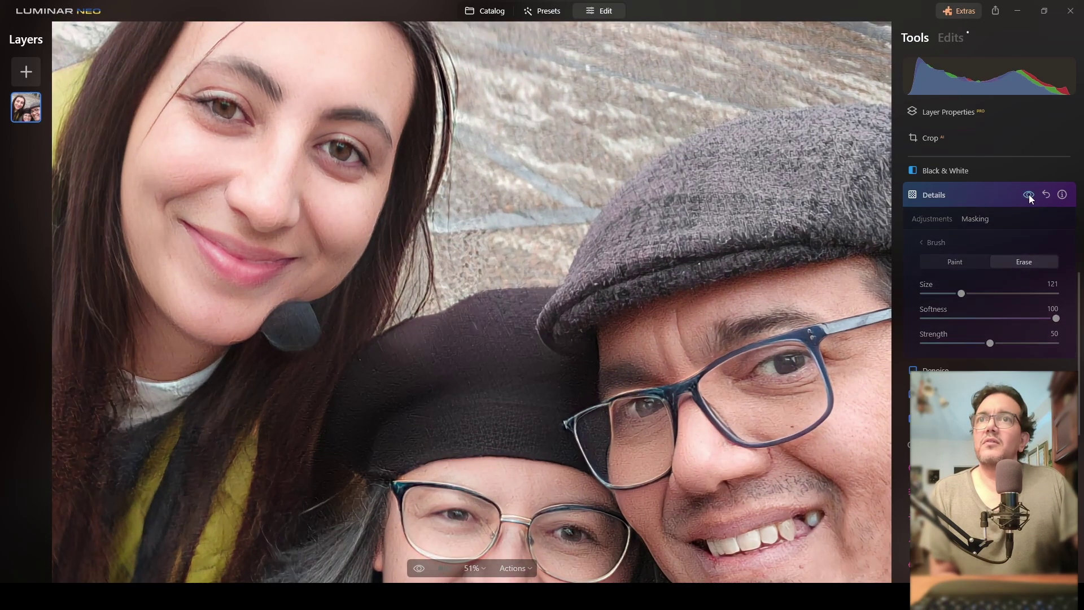
{"action": "left_click", "coordinate": [991, 194]}
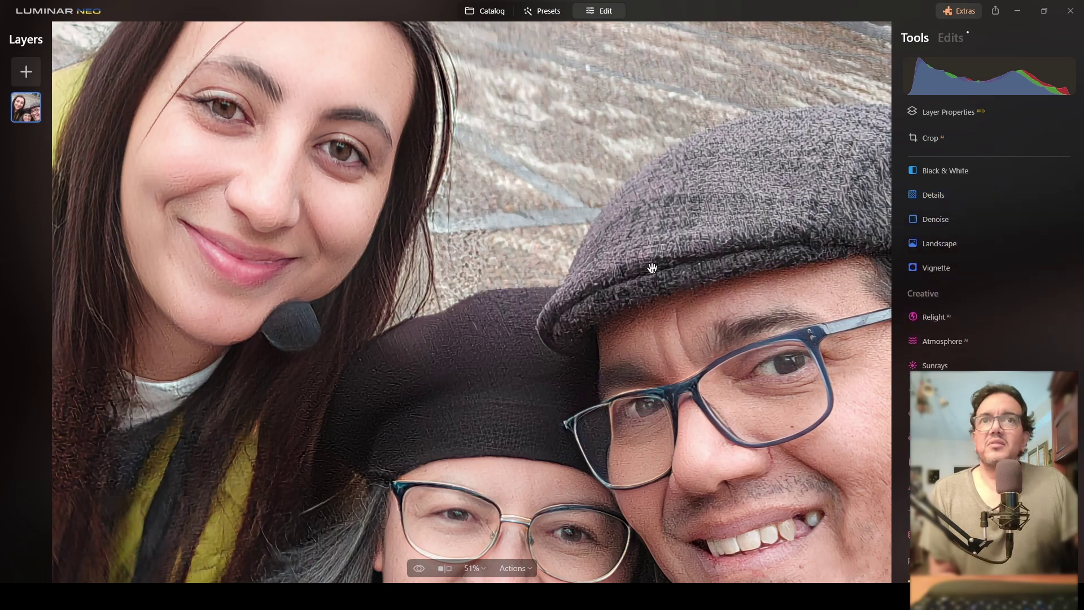
{"action": "double_click", "coordinate": [652, 268]}
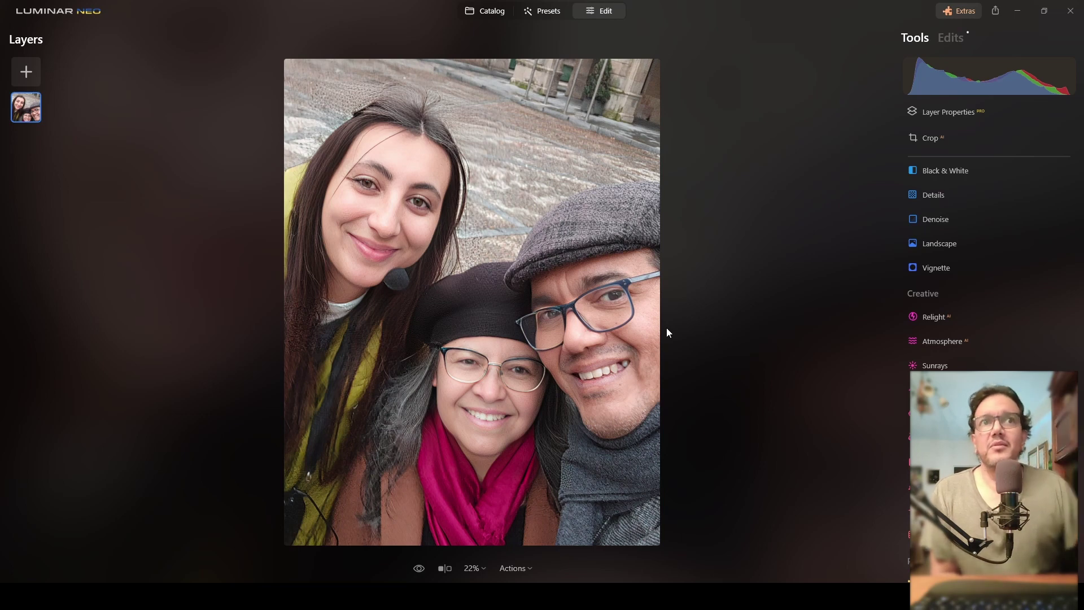
Brighten the faces with Face AI by setting Face Light to 24
{"action": "double_click", "coordinate": [486, 241]}
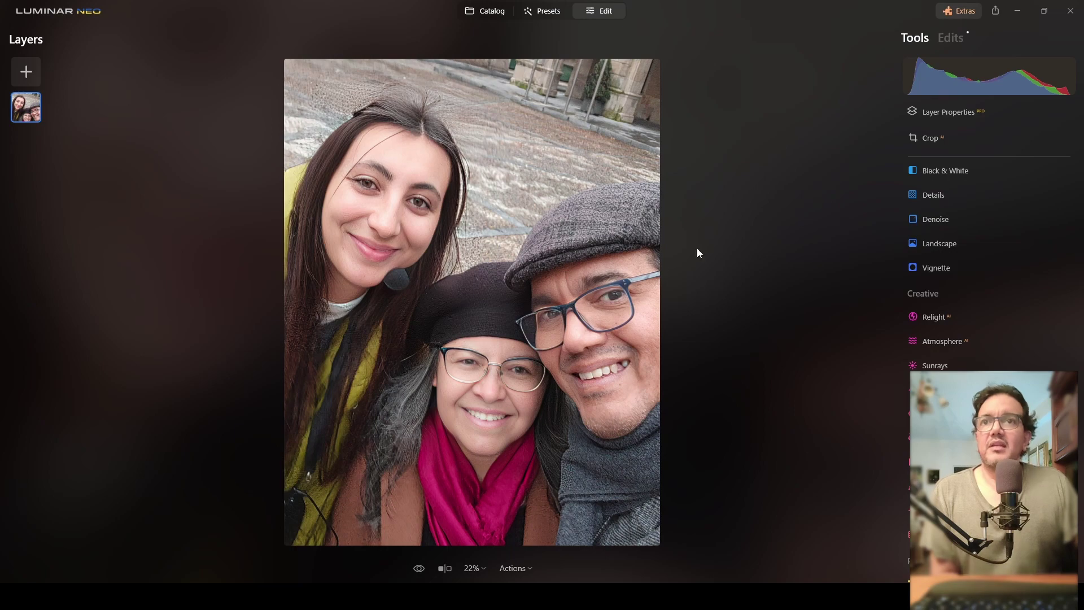
{"action": "scroll", "coordinate": [390, 206], "scroll_direction": "up", "scroll_amount": 2}
{"action": "scroll", "coordinate": [991, 316], "scroll_direction": "down", "scroll_amount": 3}
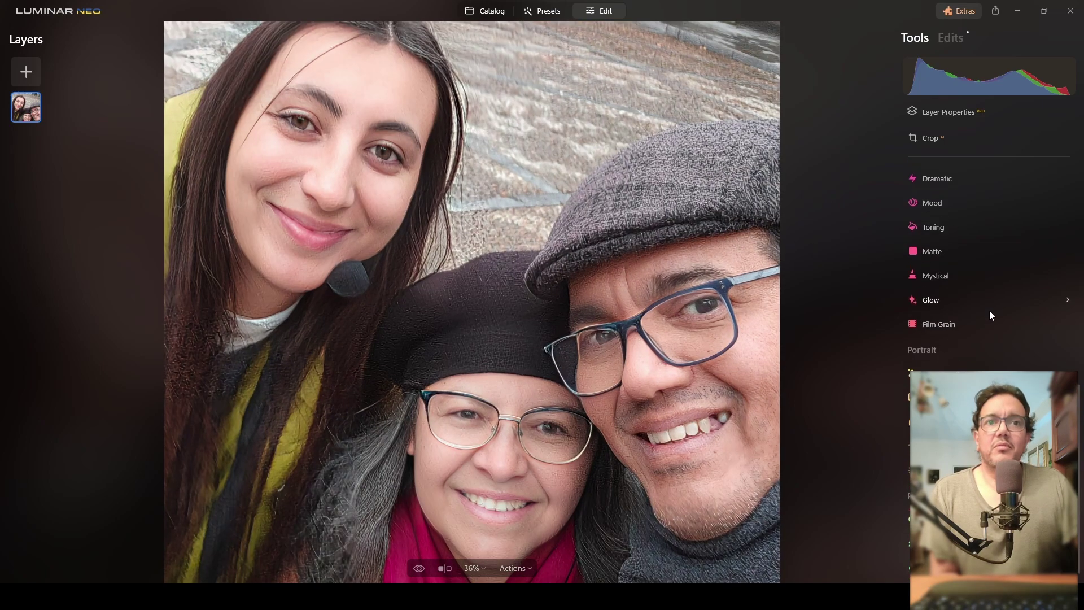
{"action": "scroll", "coordinate": [990, 315], "scroll_direction": "down", "scroll_amount": 1}
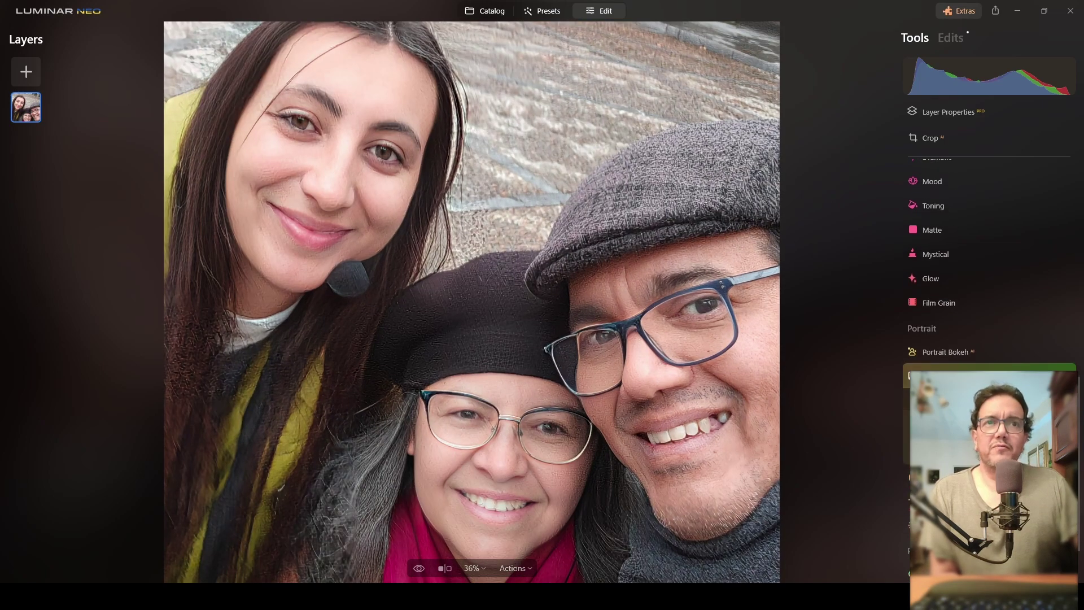
{"action": "left_click", "coordinate": [938, 376]}
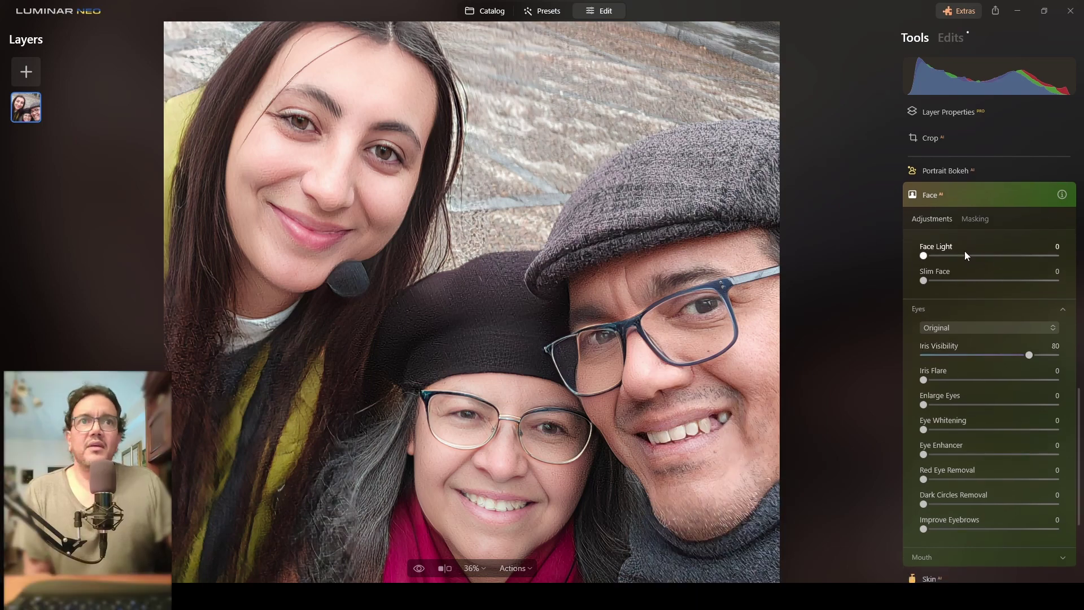
{"action": "left_click", "coordinate": [1023, 311]}
{"action": "left_click", "coordinate": [1022, 307]}
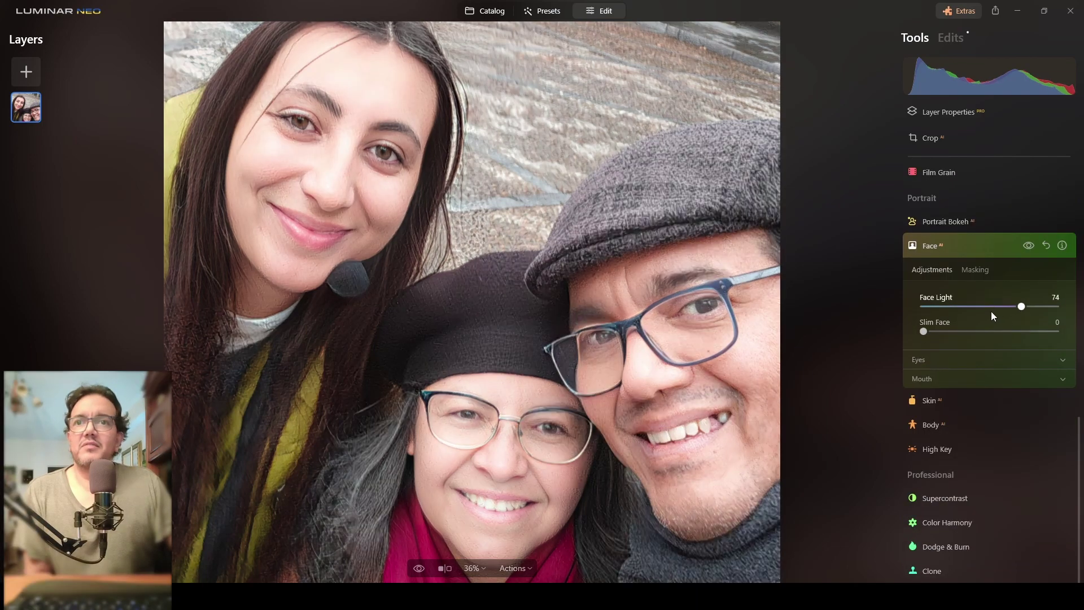
{"action": "left_click", "coordinate": [970, 309]}
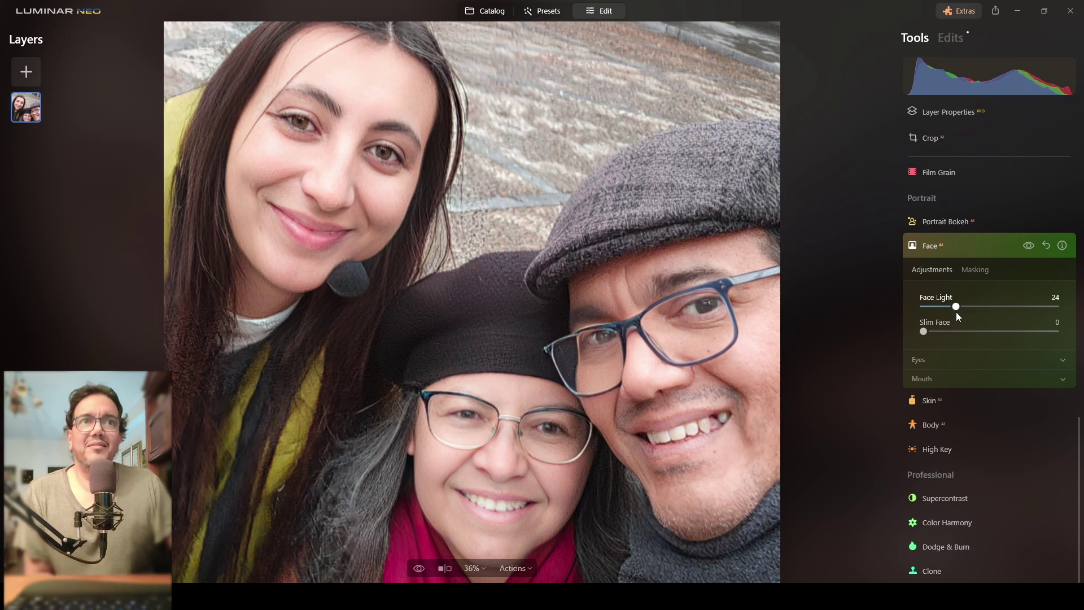
Set Improve Eyebrows to 58 and Eye Enhancer to 49 in the Face AI eye adjustments
{"action": "left_click", "coordinate": [969, 362]}
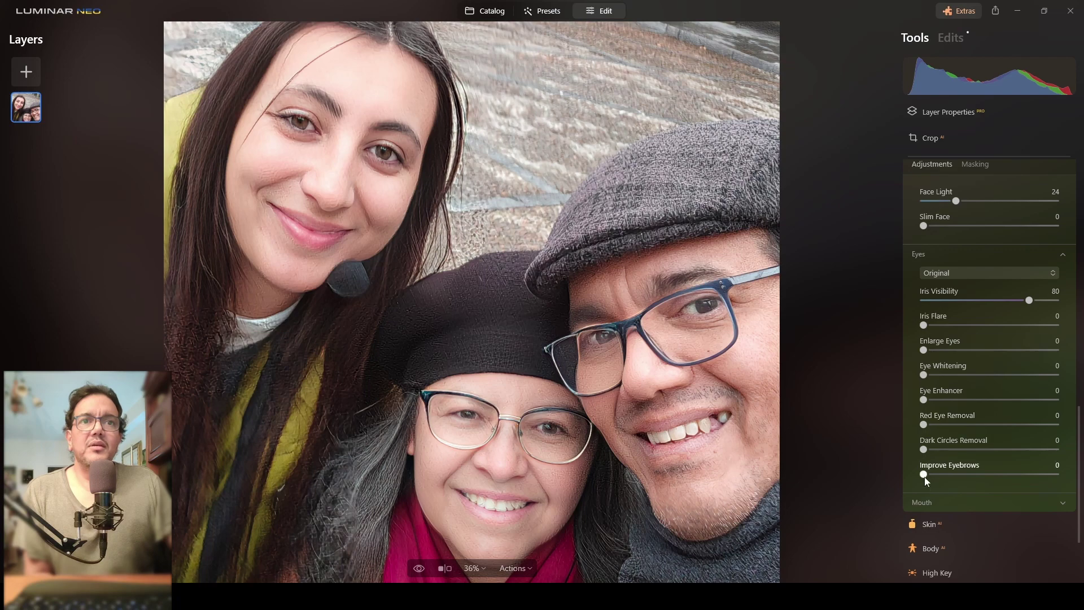
{"action": "left_click_drag", "start_coordinate": [930, 474], "coordinate": [987, 476]}
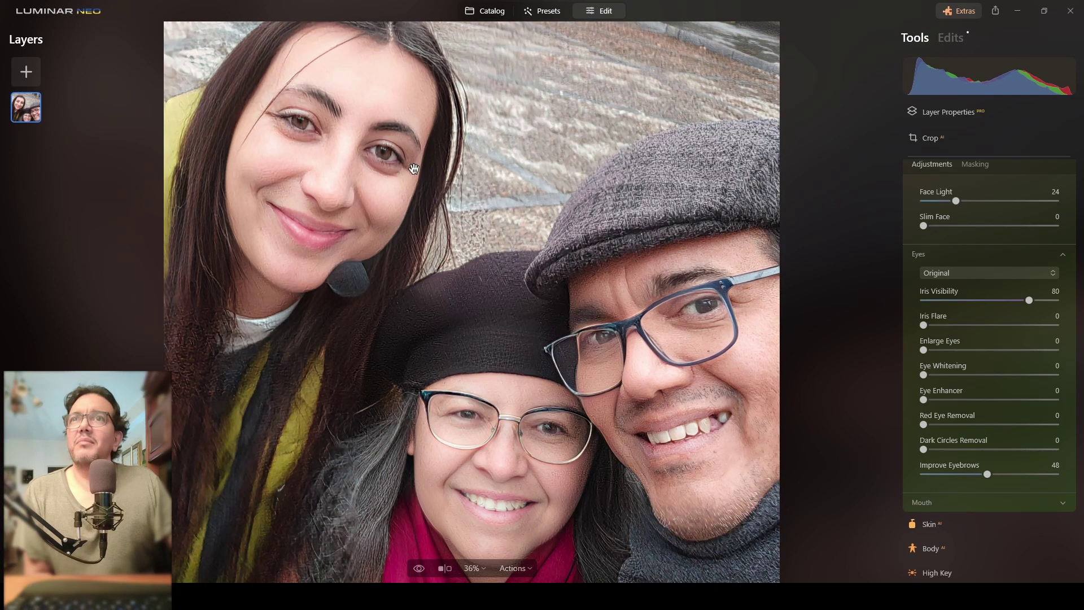
{"action": "scroll", "coordinate": [293, 88], "scroll_direction": "up", "scroll_amount": 1}
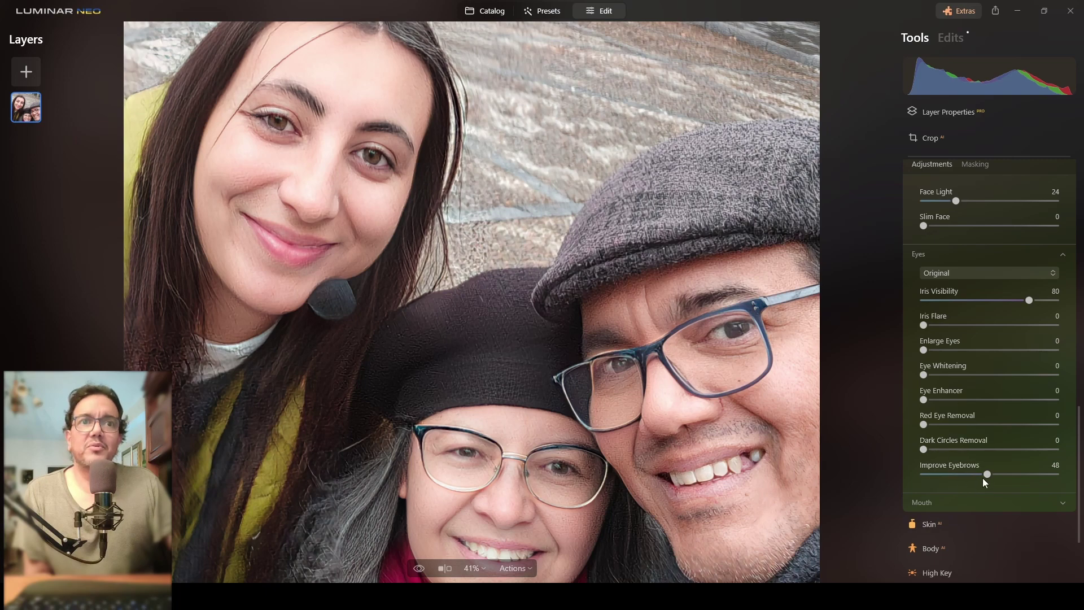
{"action": "left_click_drag", "start_coordinate": [989, 478], "coordinate": [1003, 478]}
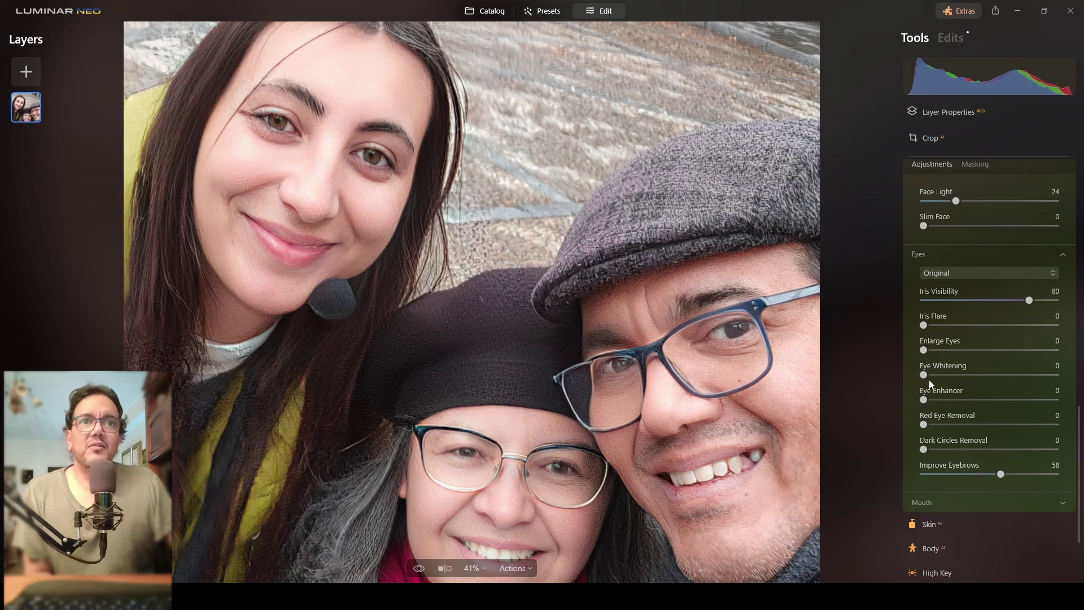
{"action": "left_click_drag", "start_coordinate": [923, 400], "coordinate": [952, 400]}
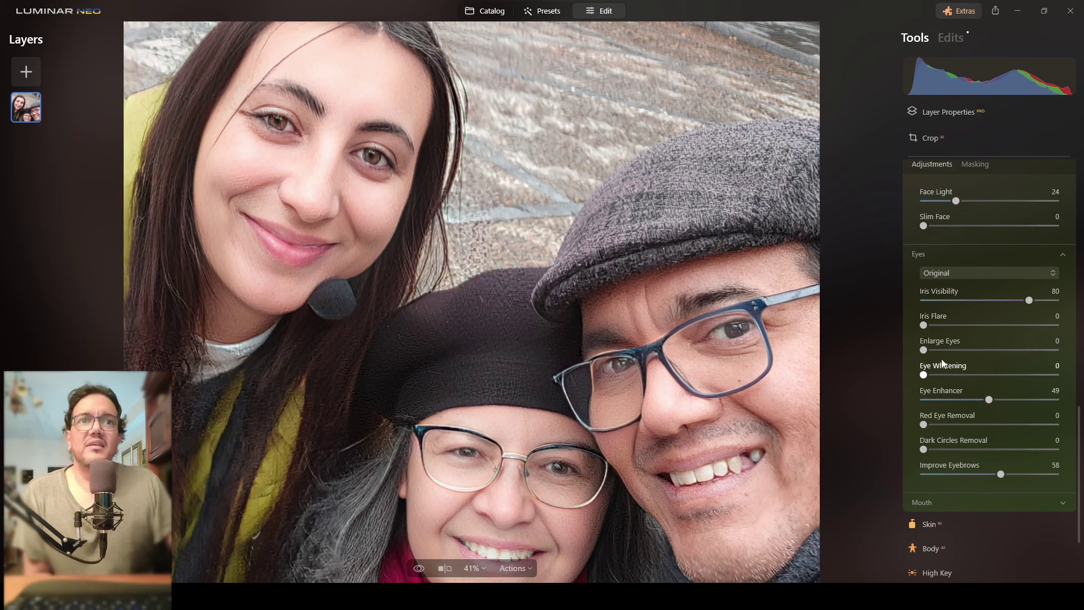
{"action": "left_click", "coordinate": [995, 255]}
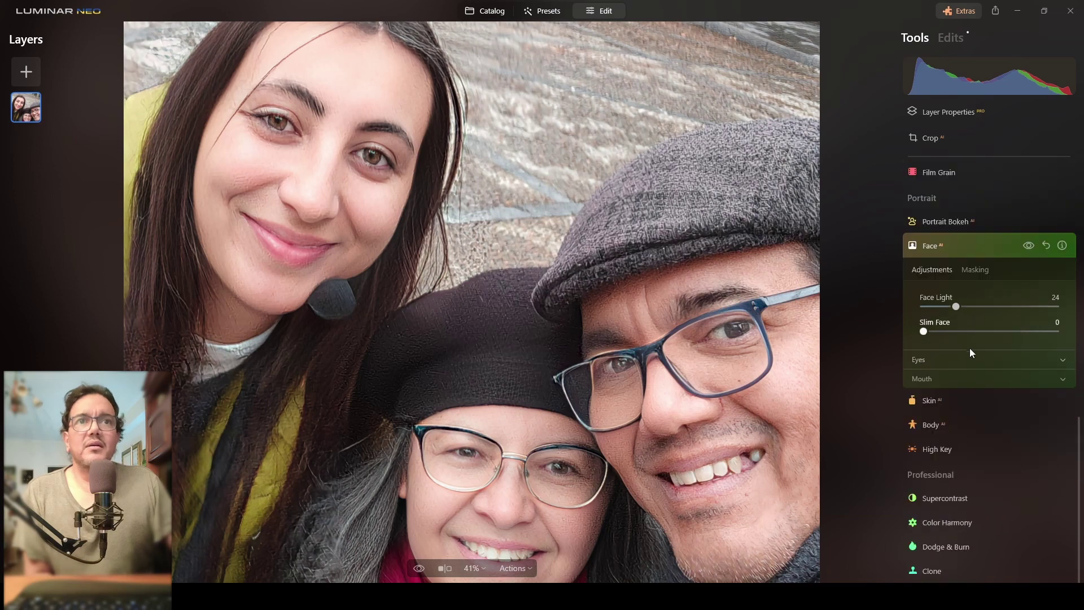
Set Lips Saturation to 31 and Lips Redness to 39 in the Face AI mouth adjustments, and close Face AI
{"action": "left_click", "coordinate": [975, 378]}
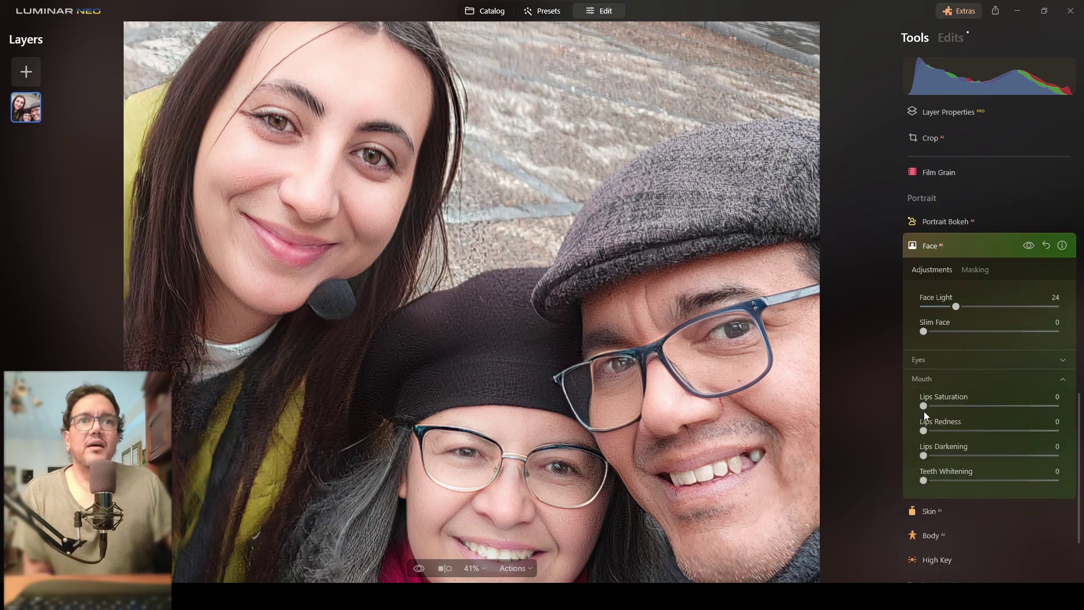
{"action": "left_click_drag", "start_coordinate": [924, 406], "coordinate": [976, 431]}
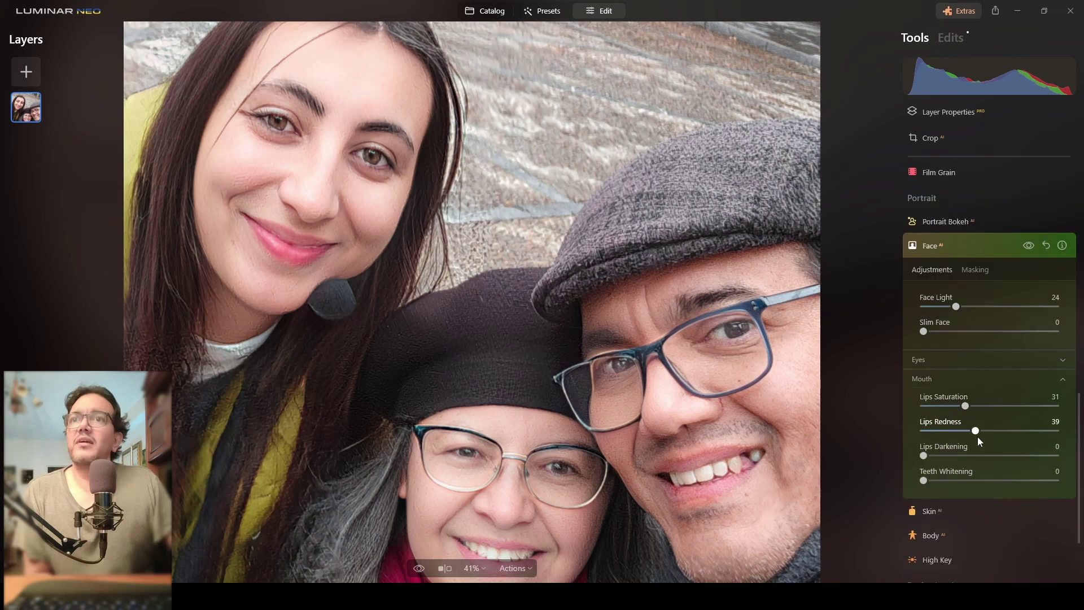
{"action": "double_click", "coordinate": [529, 300]}
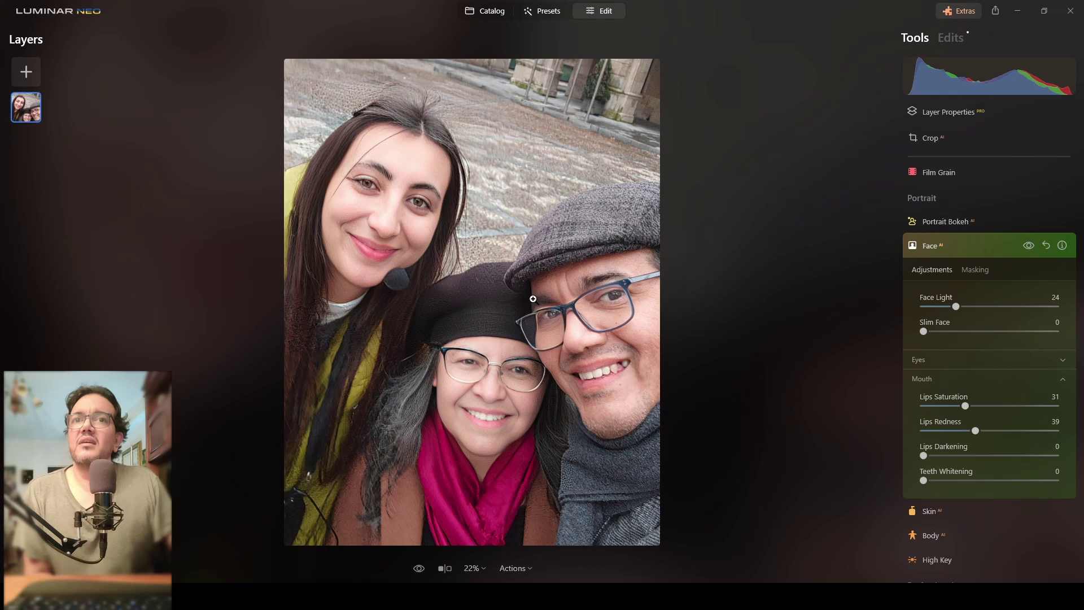
{"action": "left_click", "coordinate": [970, 244]}
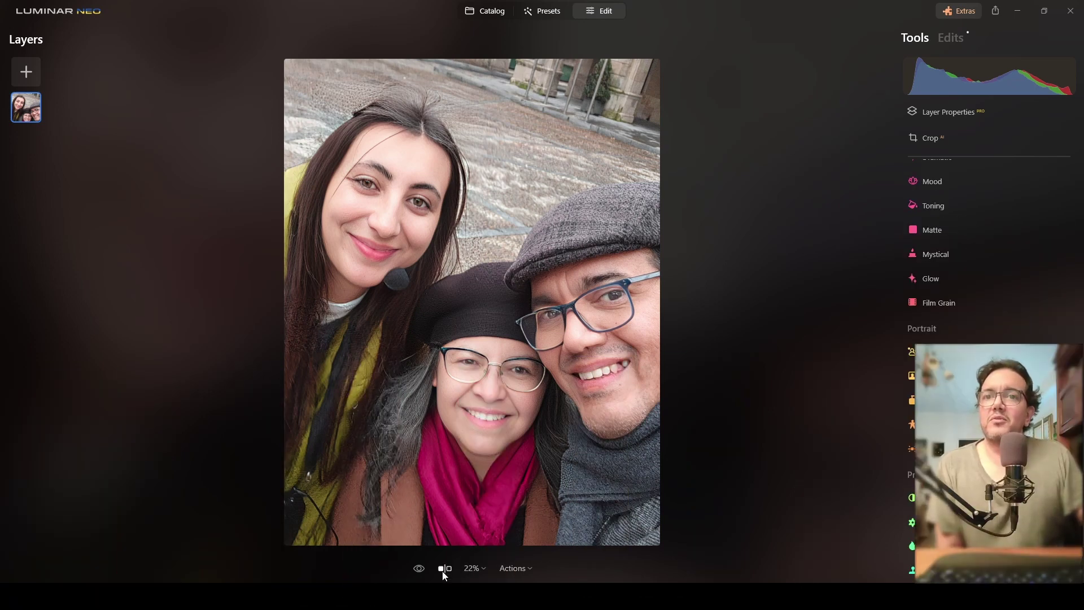
Compare the edited selfie with the original using the split before/after view
{"action": "left_click", "coordinate": [445, 568]}
{"action": "left_click_drag", "start_coordinate": [489, 302], "coordinate": [473, 337]}
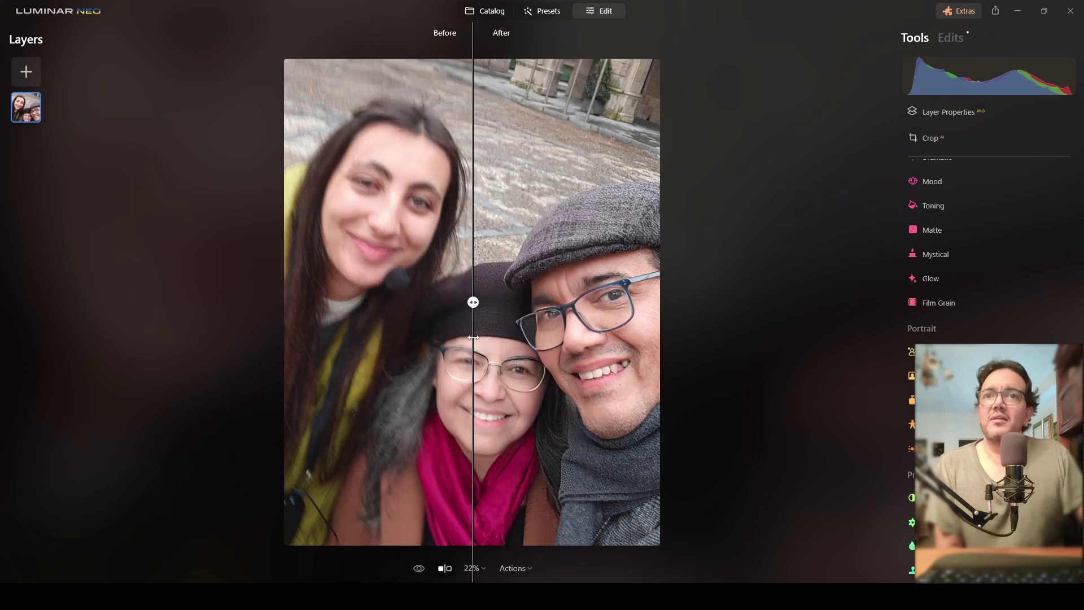
{"action": "left_click", "coordinate": [444, 568]}
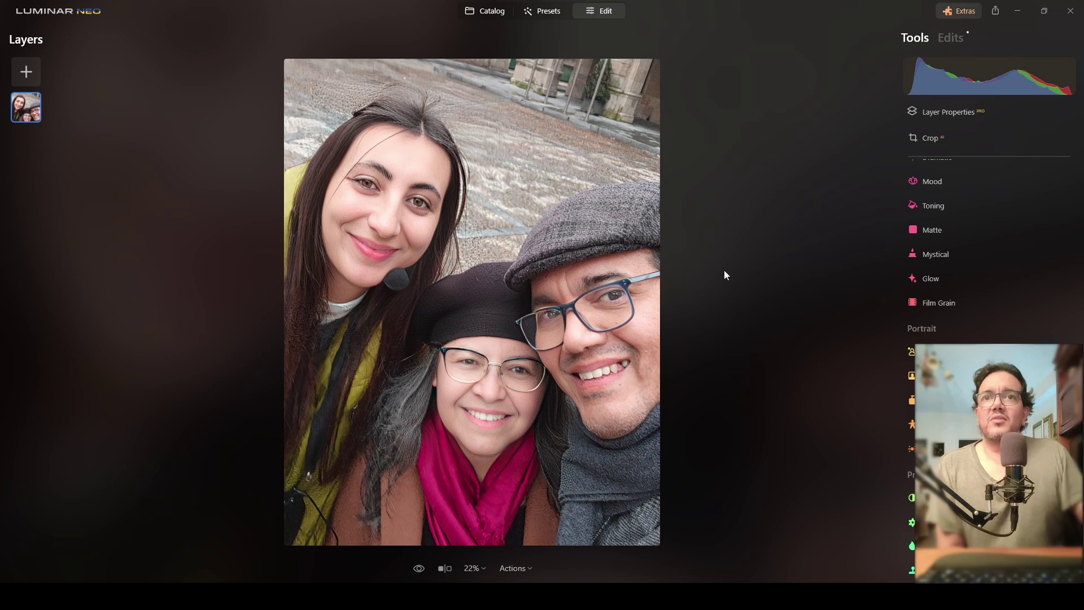
{"action": "scroll", "coordinate": [966, 282], "scroll_direction": "up", "scroll_amount": 2}
{"action": "scroll", "coordinate": [966, 283], "scroll_direction": "up", "scroll_amount": 5}
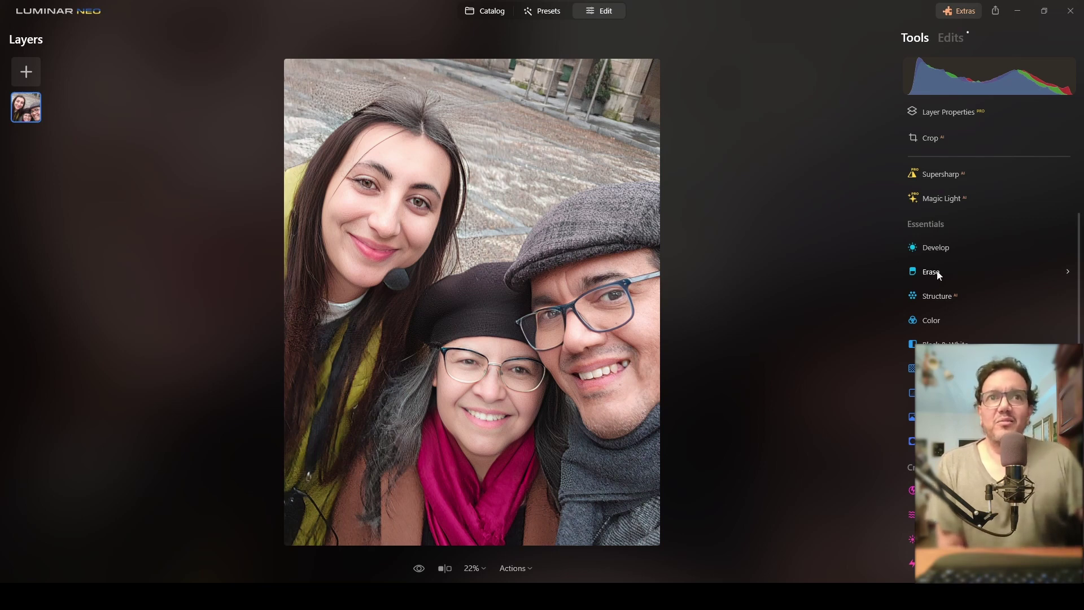
{"action": "scroll", "coordinate": [986, 259], "scroll_direction": "up", "scroll_amount": 3}
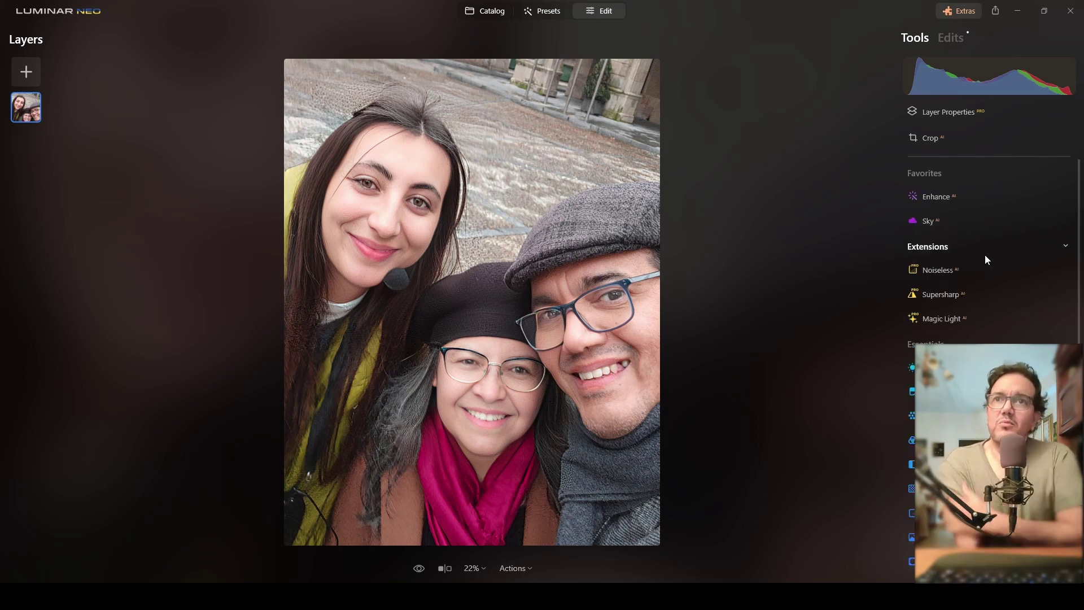